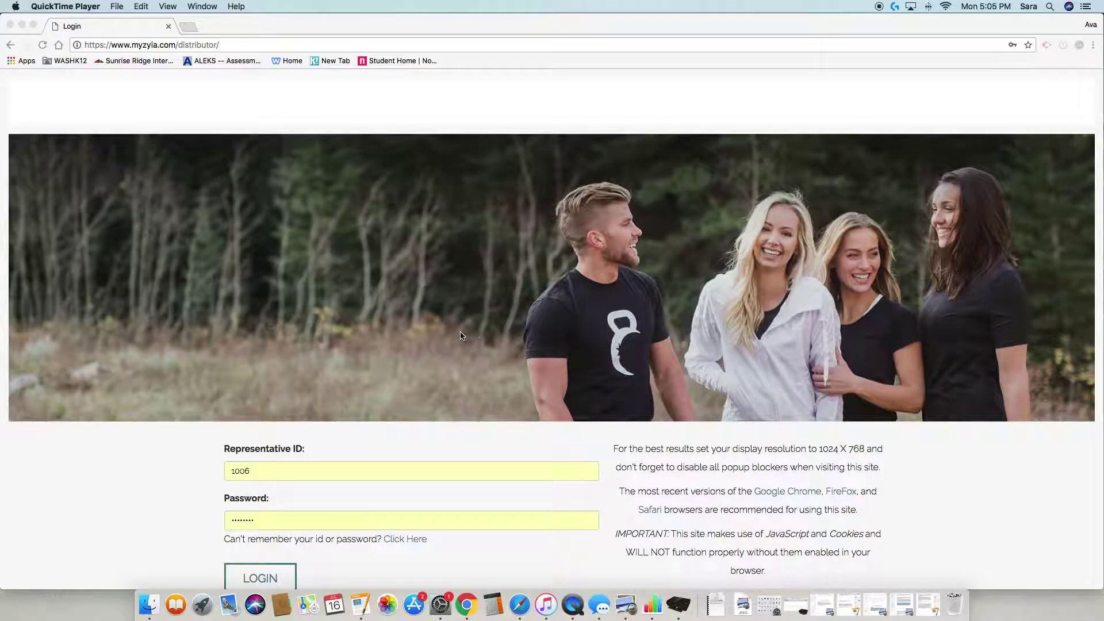
- Look over the login page and sign in to the Virtual Office
{"action": "scroll", "coordinate": [411, 316], "scroll_direction": "down", "scroll_amount": 1}
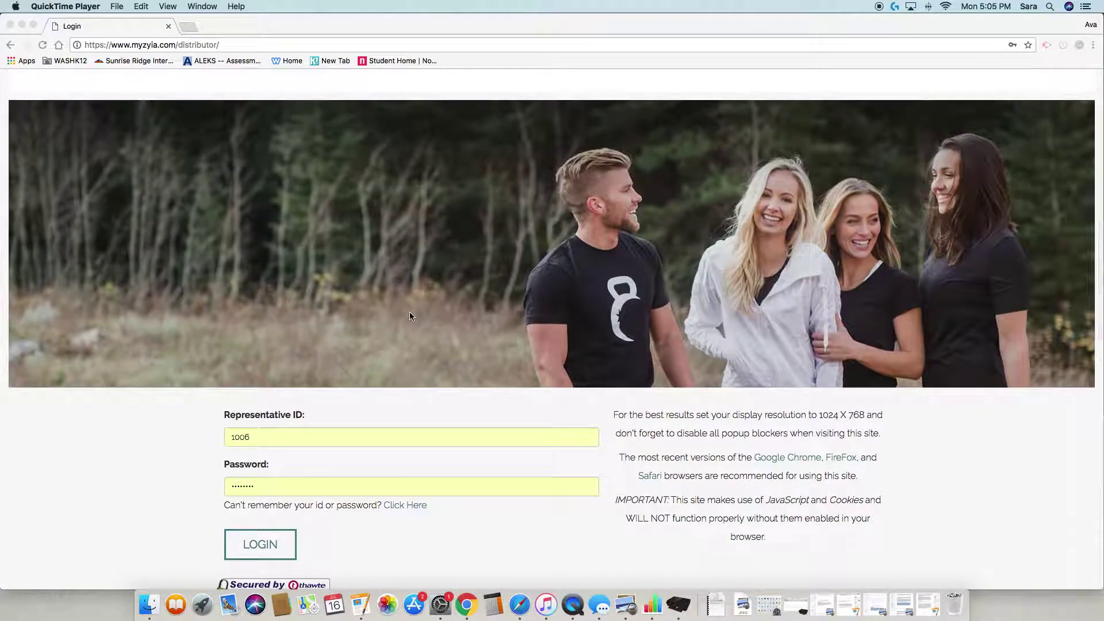
{"action": "scroll", "coordinate": [411, 316], "scroll_direction": "down", "scroll_amount": 1}
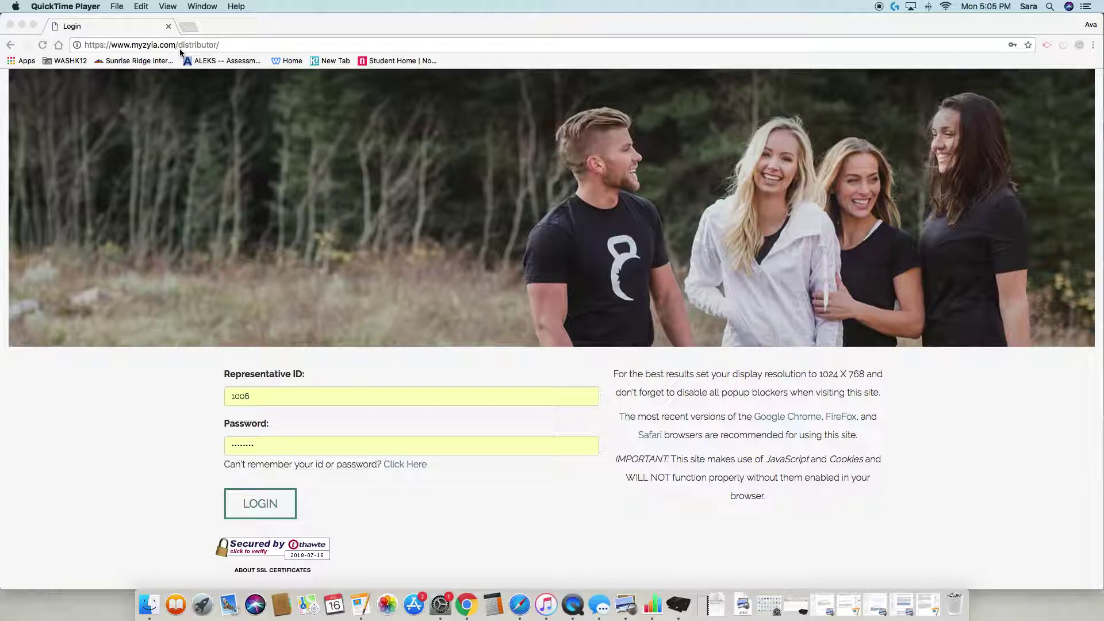
{"action": "scroll", "coordinate": [248, 140], "scroll_direction": "down", "scroll_amount": 3}
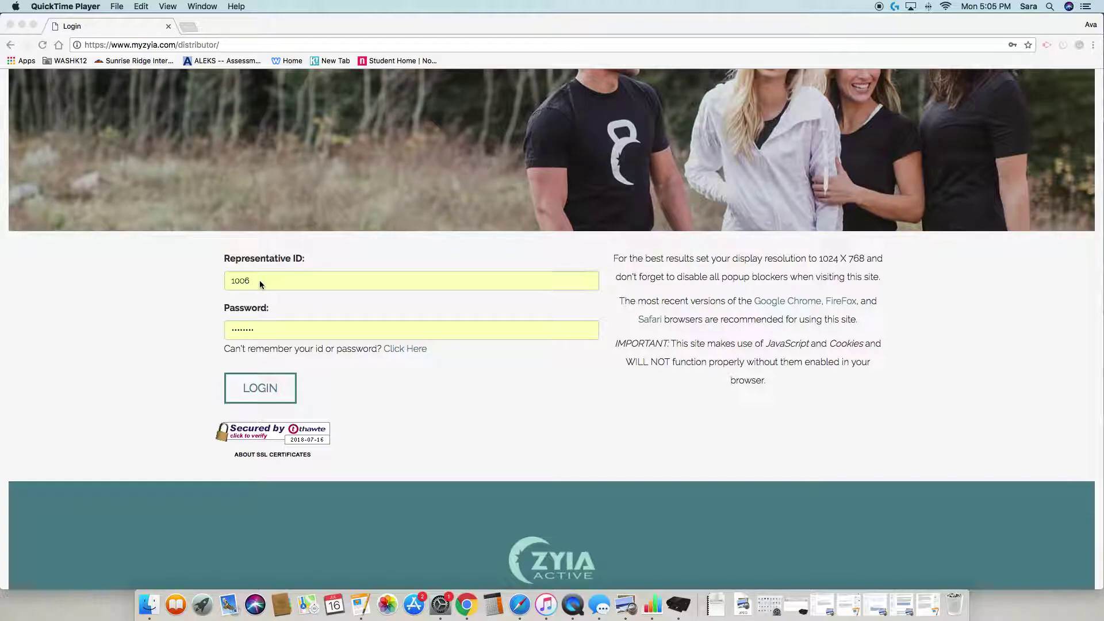
{"action": "scroll", "coordinate": [260, 282], "scroll_direction": "down", "scroll_amount": 2}
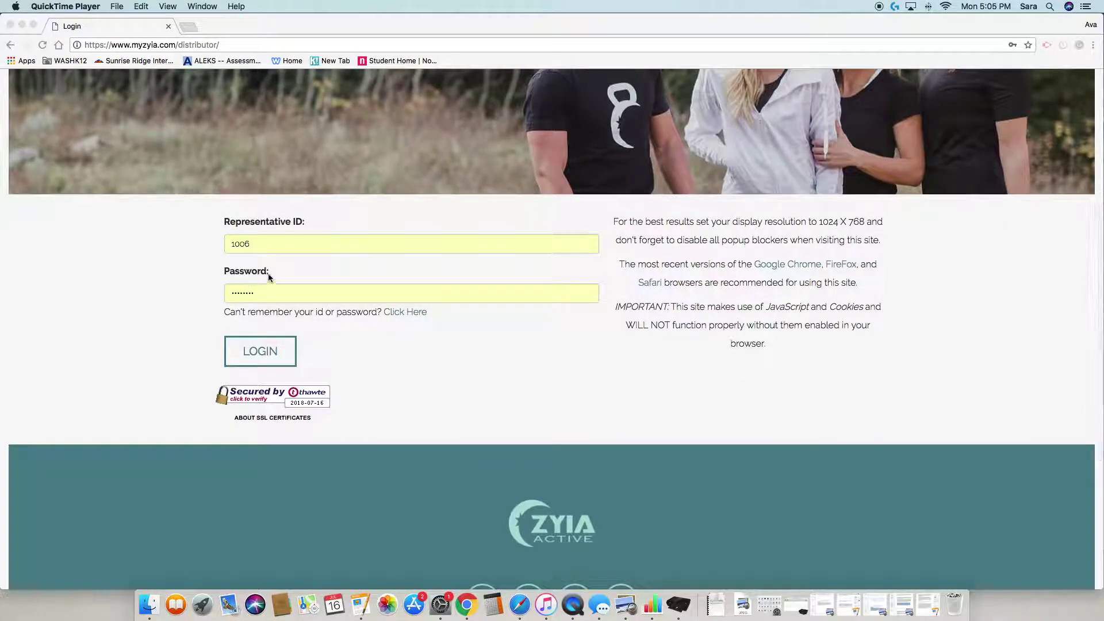
{"action": "left_click", "coordinate": [259, 357]}
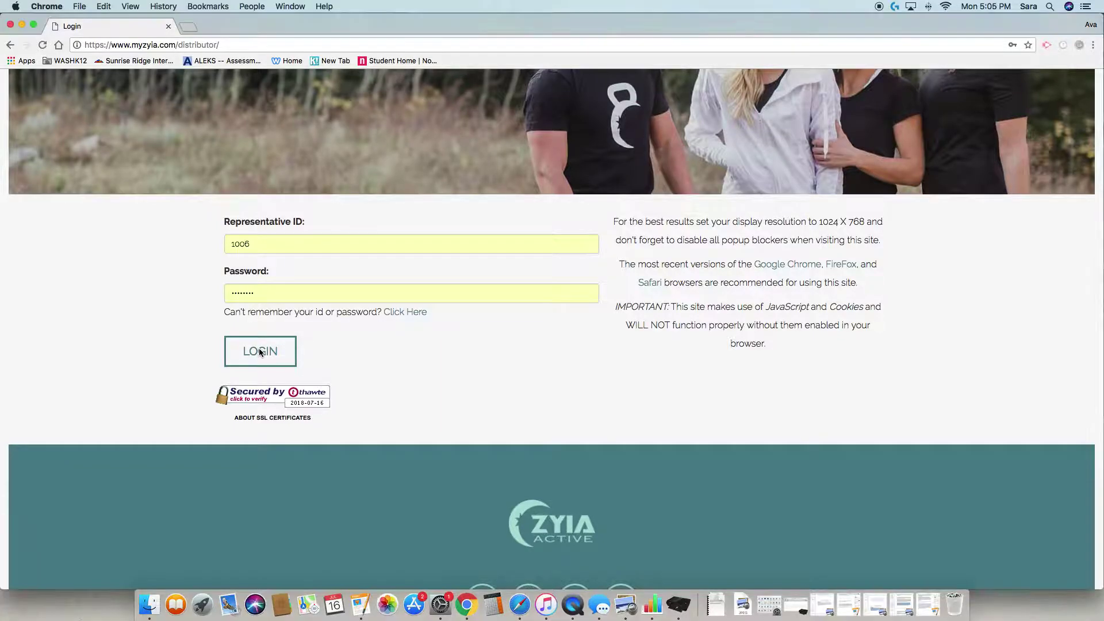
{"action": "left_click", "coordinate": [260, 360]}
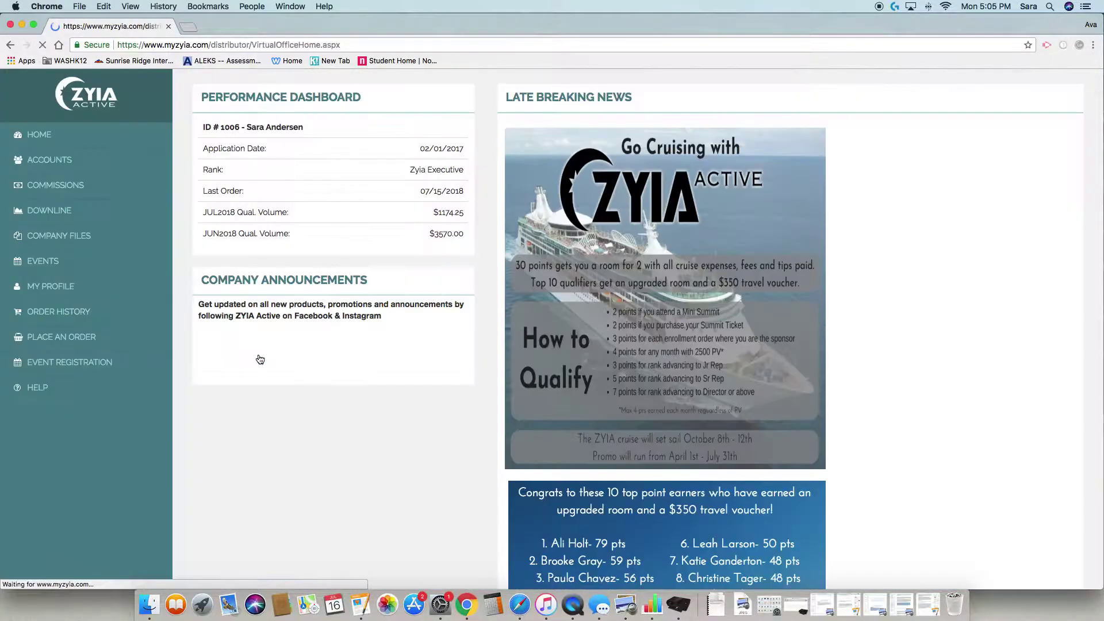
- Review the dashboard's announcements, cruise promotion top earners and out-of-stock product list
{"action": "scroll", "coordinate": [260, 359], "scroll_direction": "down", "scroll_amount": 10}
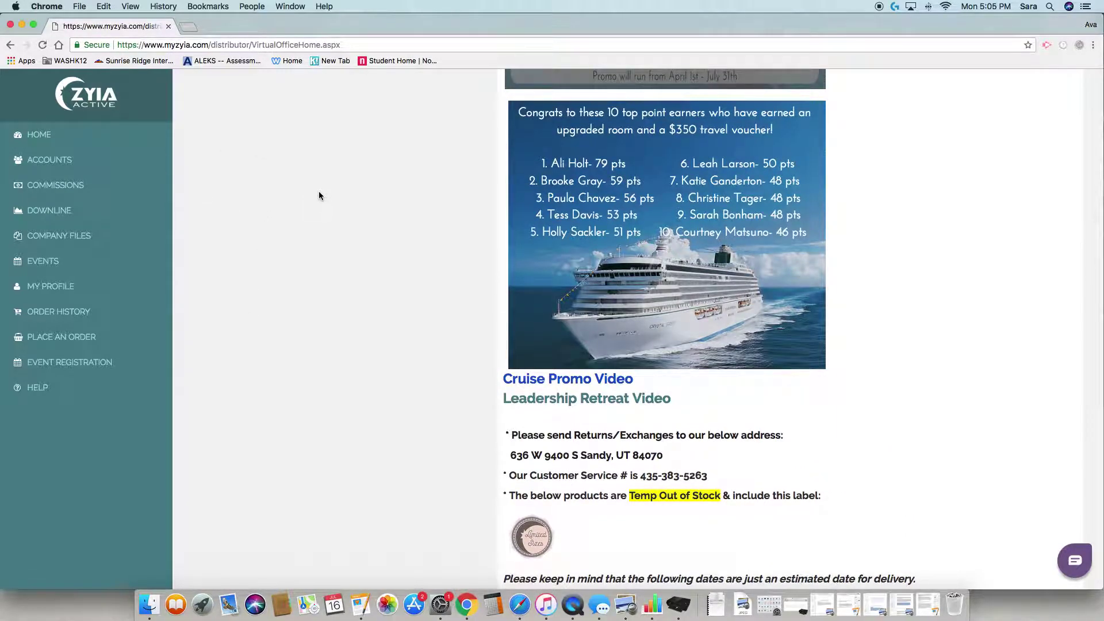
{"action": "scroll", "coordinate": [320, 195], "scroll_direction": "up", "scroll_amount": 4}
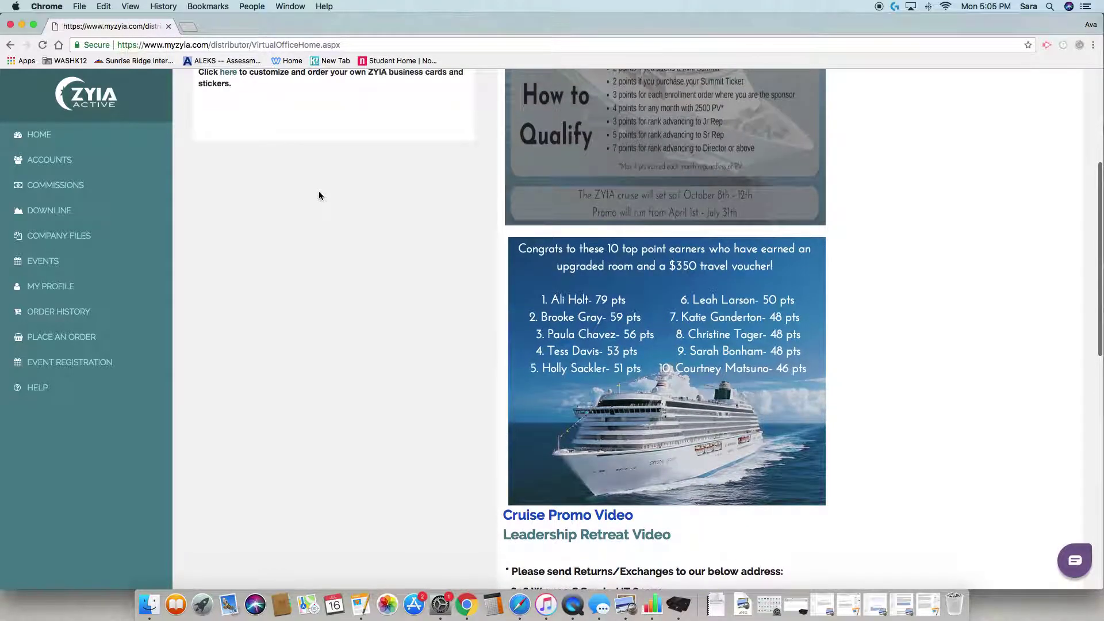
{"action": "scroll", "coordinate": [319, 196], "scroll_direction": "up", "scroll_amount": 2}
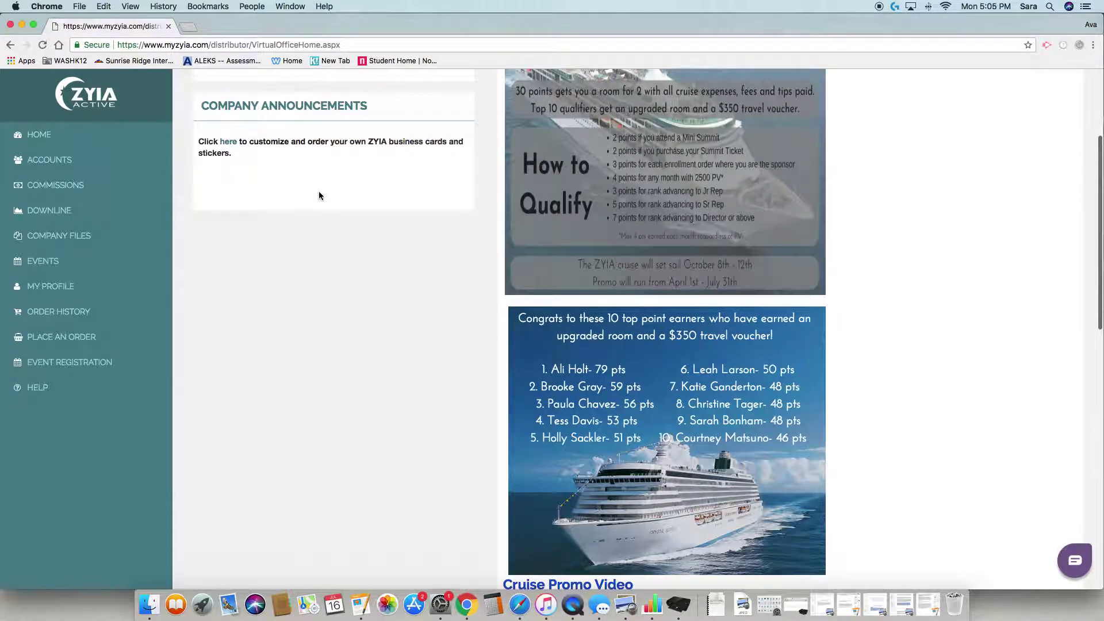
{"action": "scroll", "coordinate": [319, 195], "scroll_direction": "up", "scroll_amount": 1}
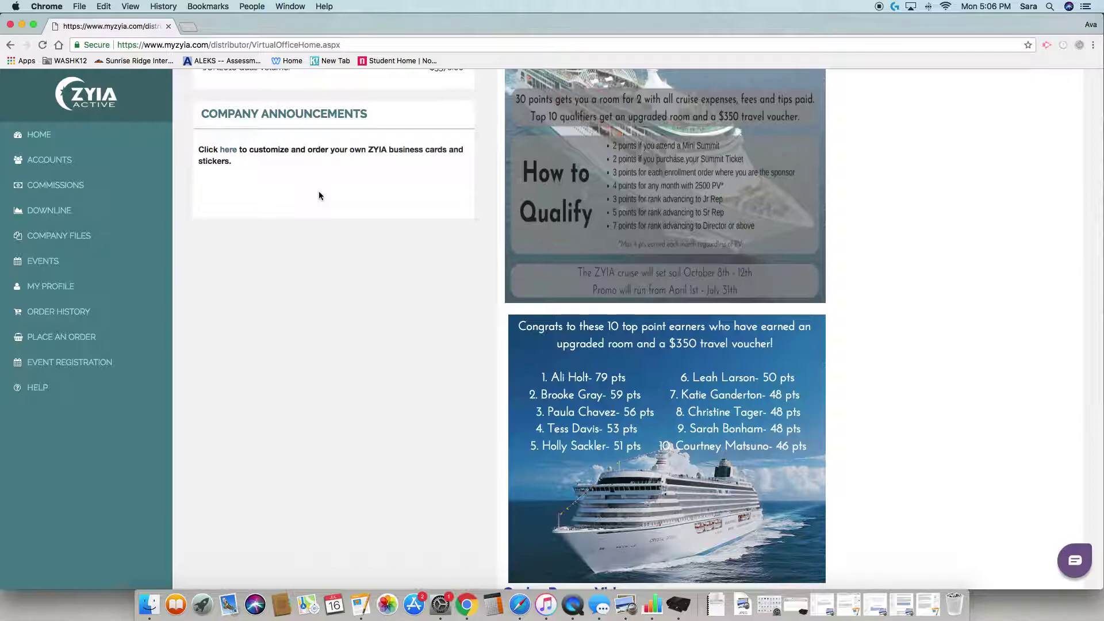
{"action": "scroll", "coordinate": [320, 196], "scroll_direction": "down", "scroll_amount": 1}
{"action": "scroll", "coordinate": [320, 196], "scroll_direction": "down", "scroll_amount": 2}
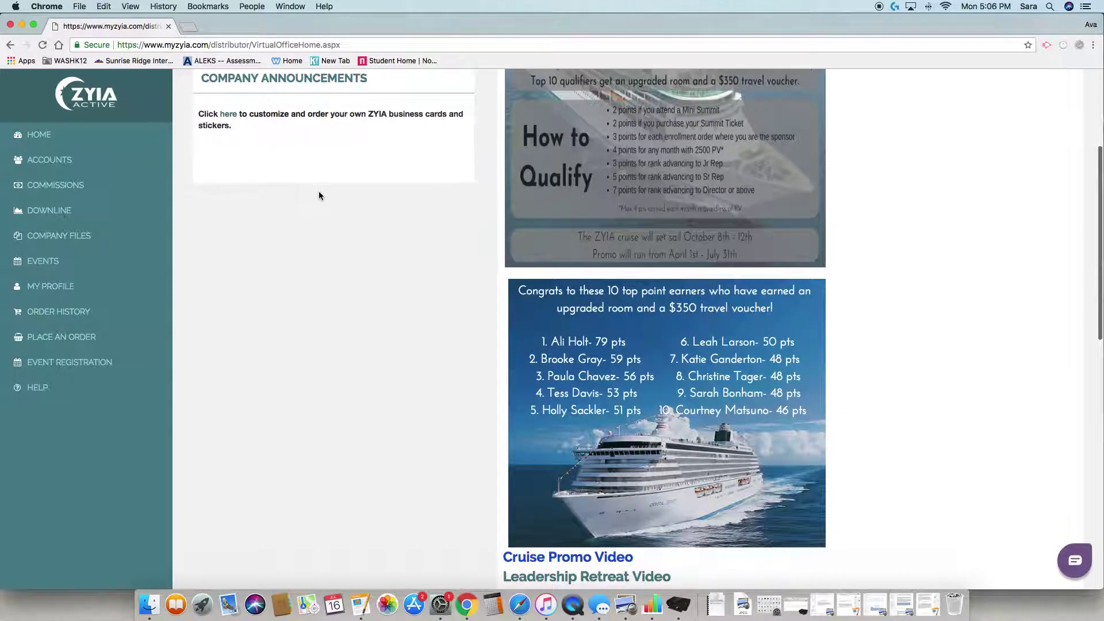
{"action": "scroll", "coordinate": [598, 256], "scroll_direction": "up", "scroll_amount": 4}
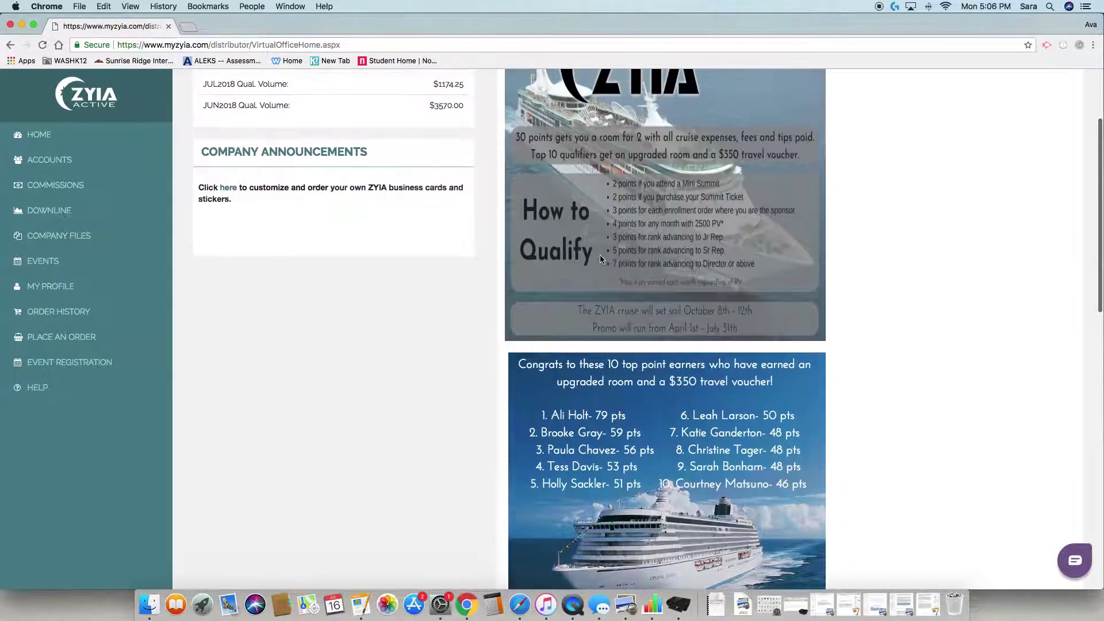
{"action": "scroll", "coordinate": [600, 258], "scroll_direction": "down", "scroll_amount": 10}
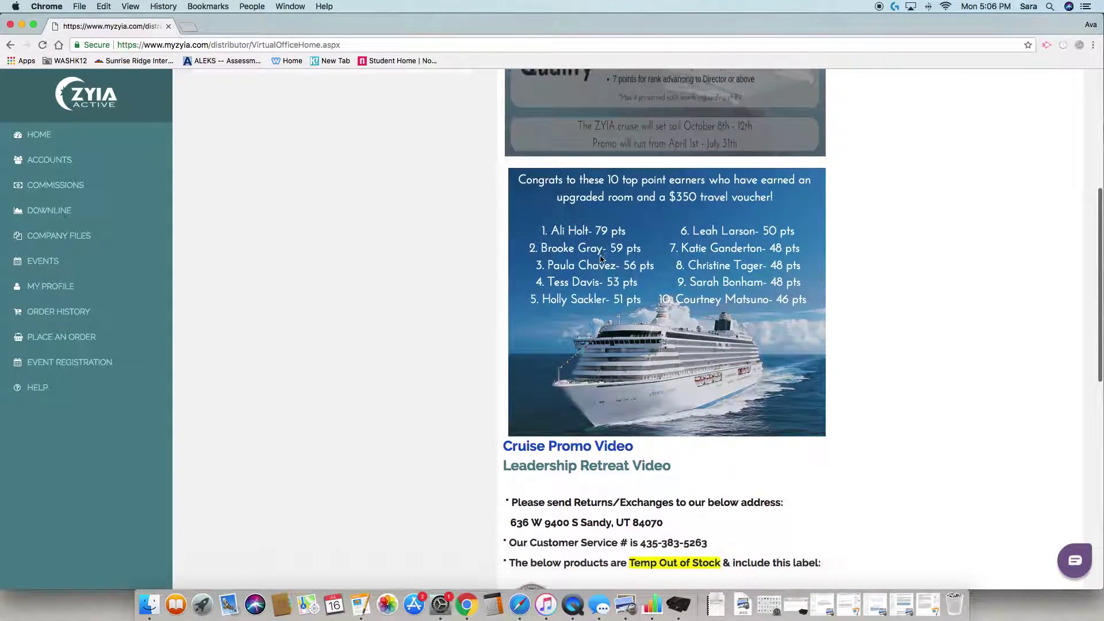
{"action": "scroll", "coordinate": [600, 258], "scroll_direction": "down", "scroll_amount": 6}
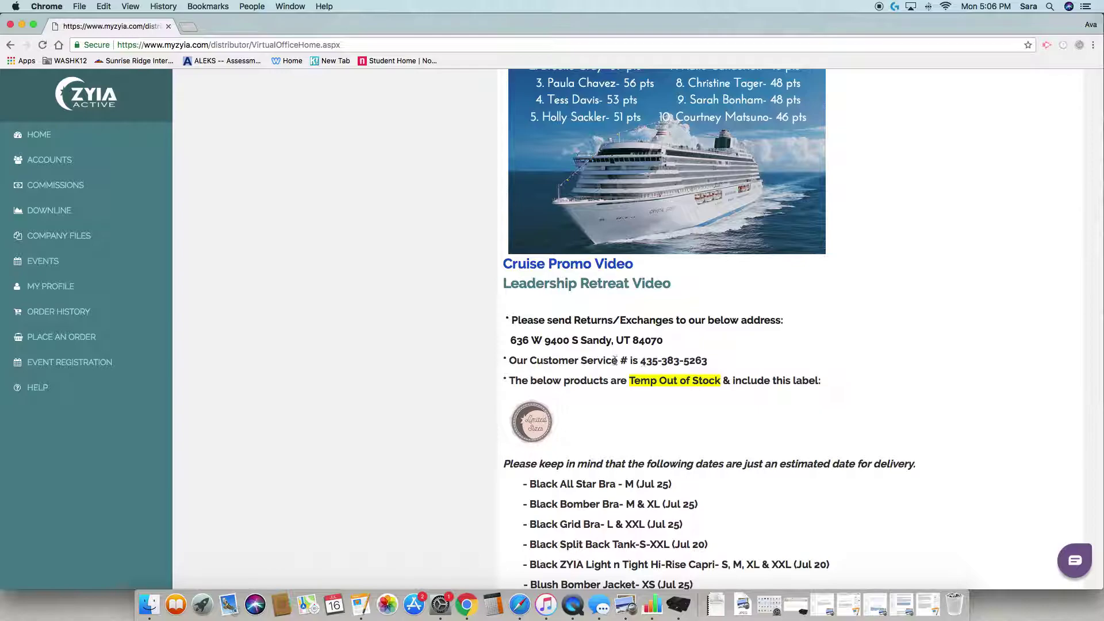
{"action": "scroll", "coordinate": [563, 377], "scroll_direction": "down", "scroll_amount": 5}
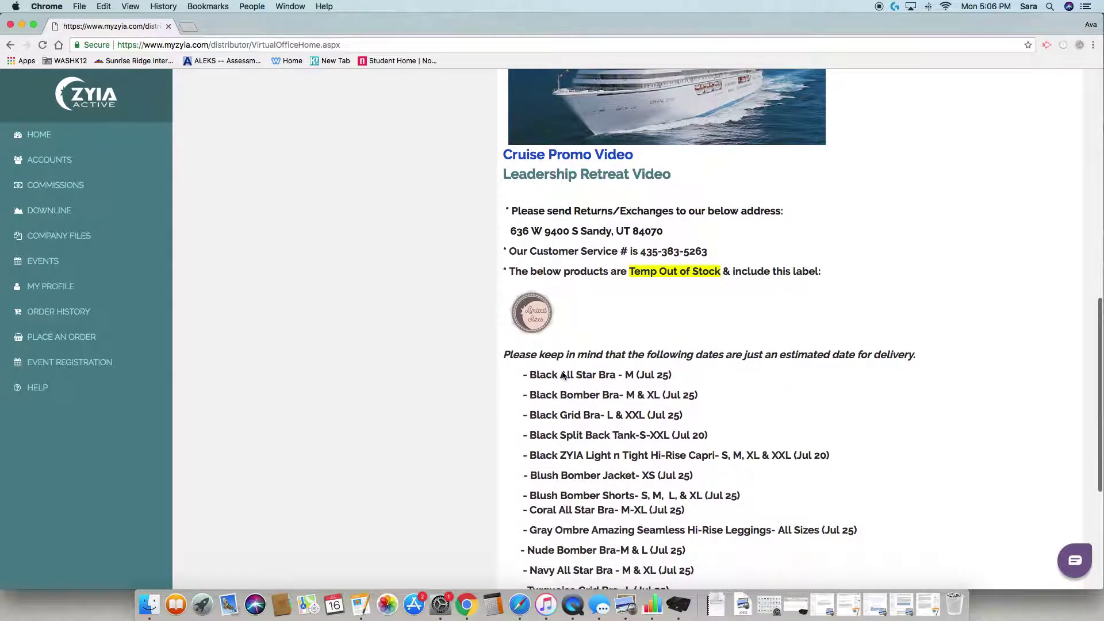
{"action": "scroll", "coordinate": [563, 375], "scroll_direction": "down", "scroll_amount": 1}
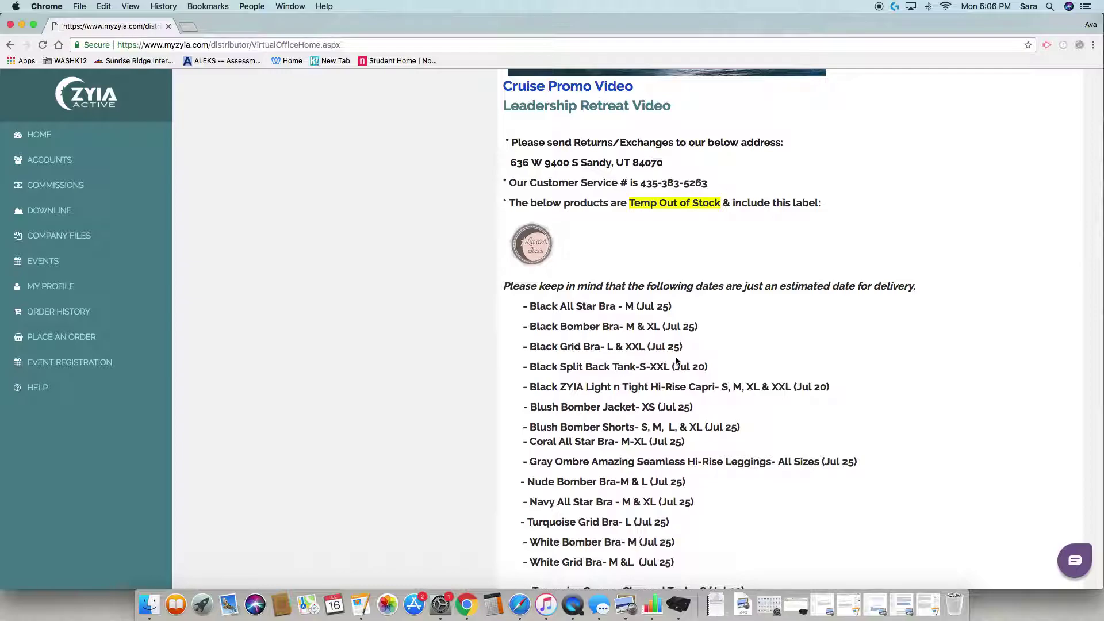
{"action": "left_click_drag", "start_coordinate": [650, 347], "coordinate": [680, 347]}
{"action": "scroll", "coordinate": [472, 362], "scroll_direction": "down", "scroll_amount": 3}
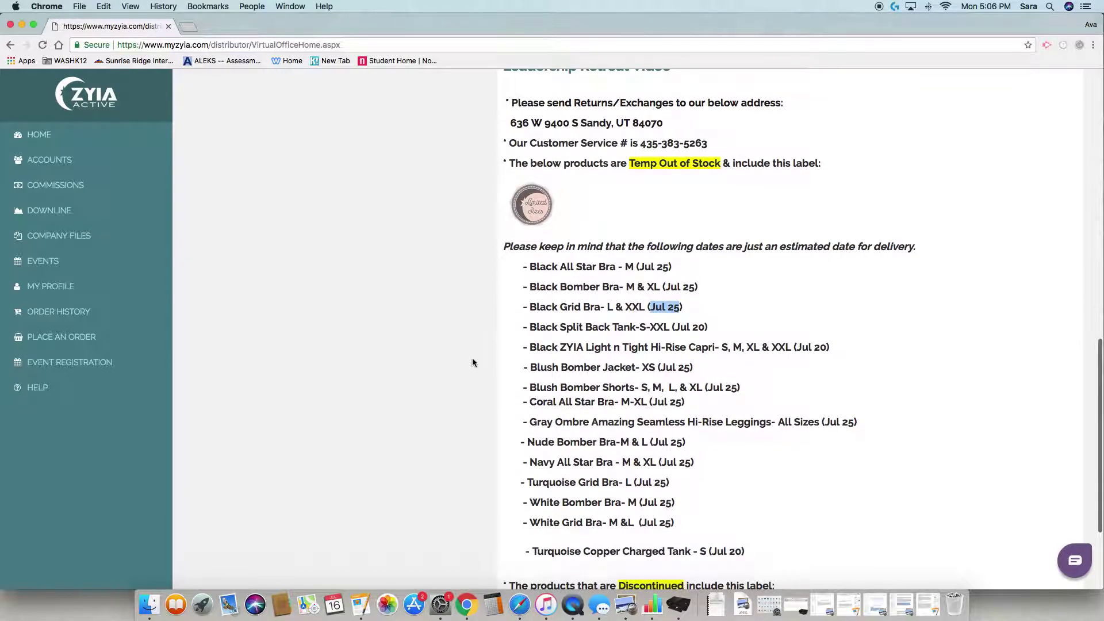
{"action": "scroll", "coordinate": [473, 362], "scroll_direction": "up", "scroll_amount": 3}
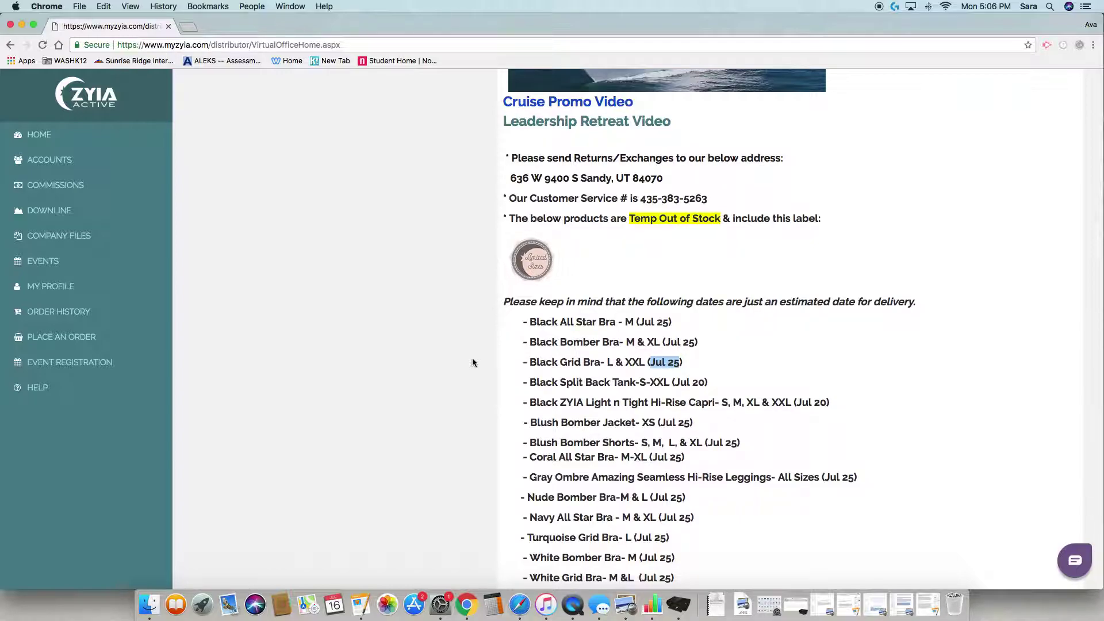
{"action": "scroll", "coordinate": [473, 362], "scroll_direction": "down", "scroll_amount": 1}
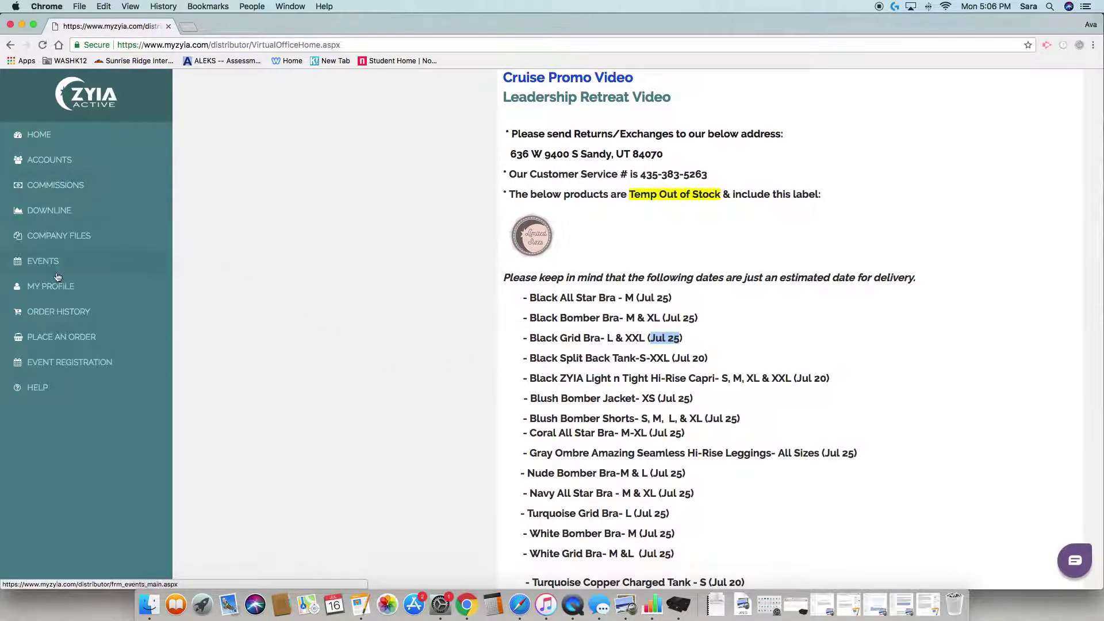
- Review the out-of-stock list showing Black Grid Bra in L & XXL, estimated Jul 25
{"action": "scroll", "coordinate": [58, 141], "scroll_direction": "down", "scroll_amount": 1}
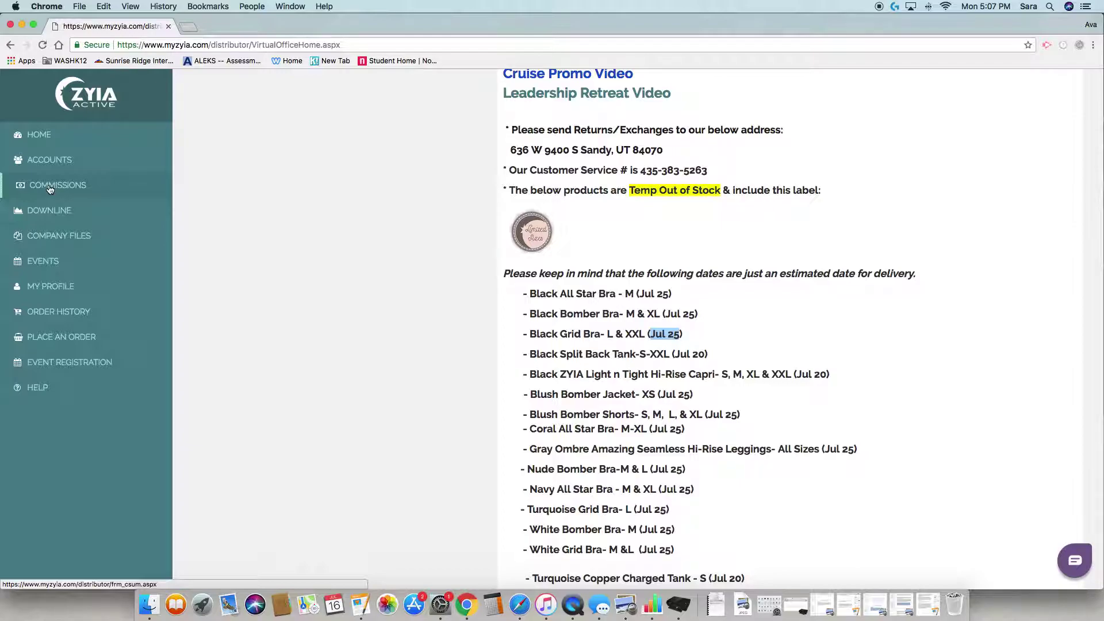
{"action": "scroll", "coordinate": [50, 189], "scroll_direction": "down", "scroll_amount": 1}
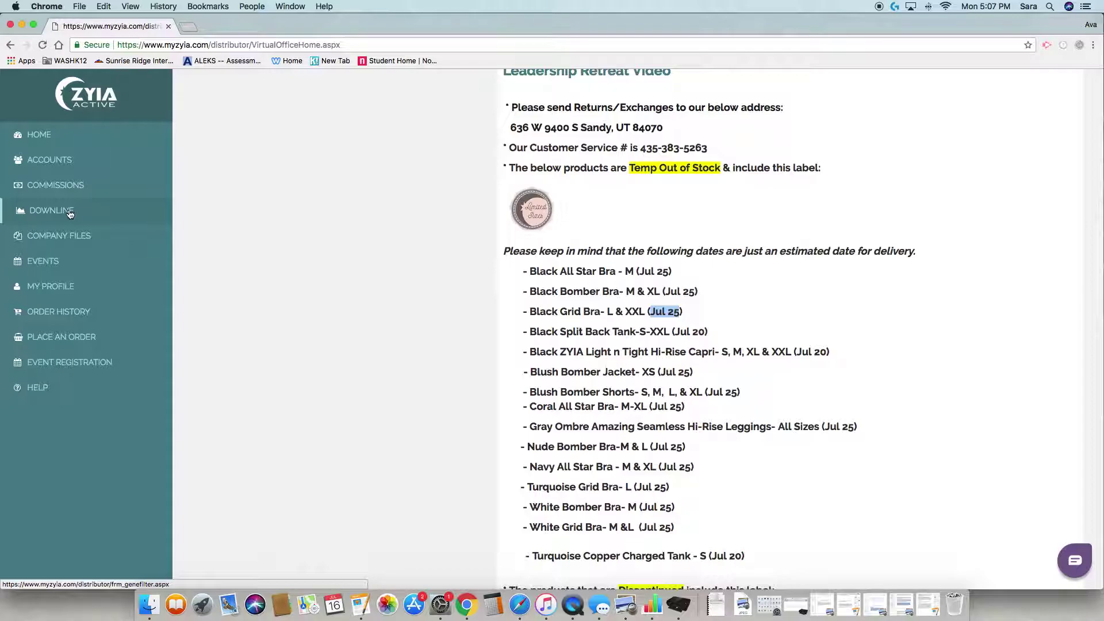
{"action": "left_click", "coordinate": [70, 212]}
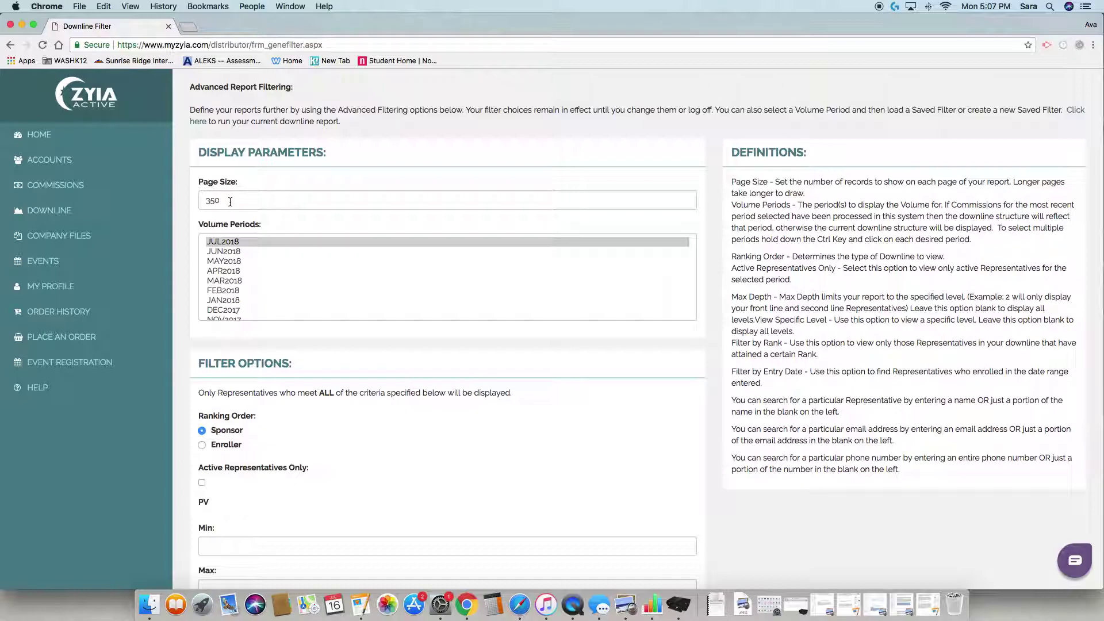
{"action": "scroll", "coordinate": [230, 201], "scroll_direction": "down", "scroll_amount": 8}
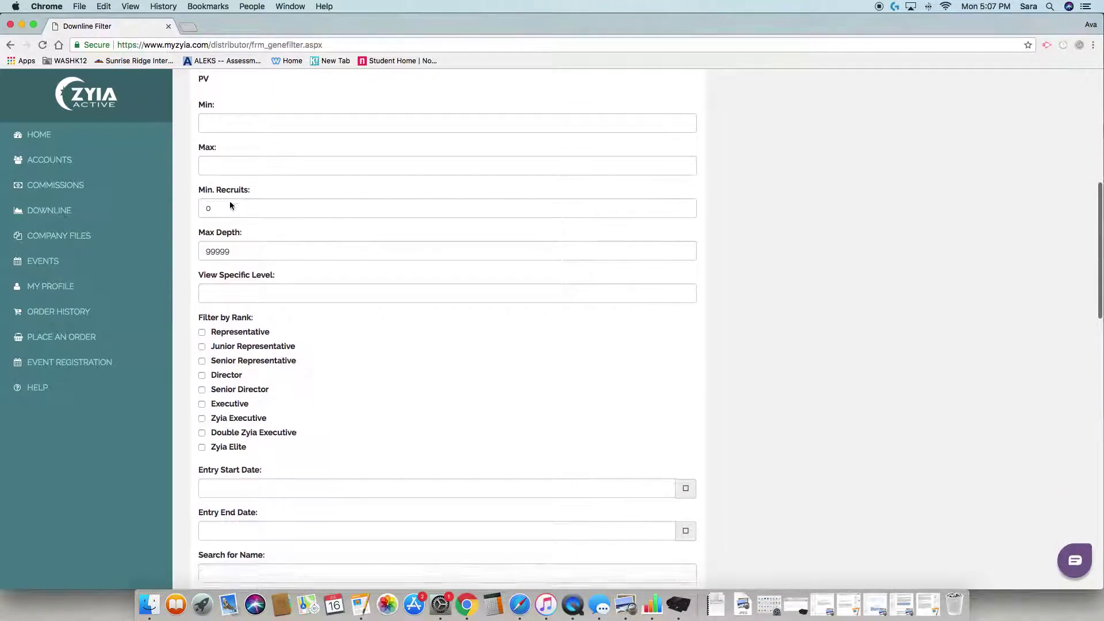
{"action": "scroll", "coordinate": [230, 205], "scroll_direction": "down", "scroll_amount": 7}
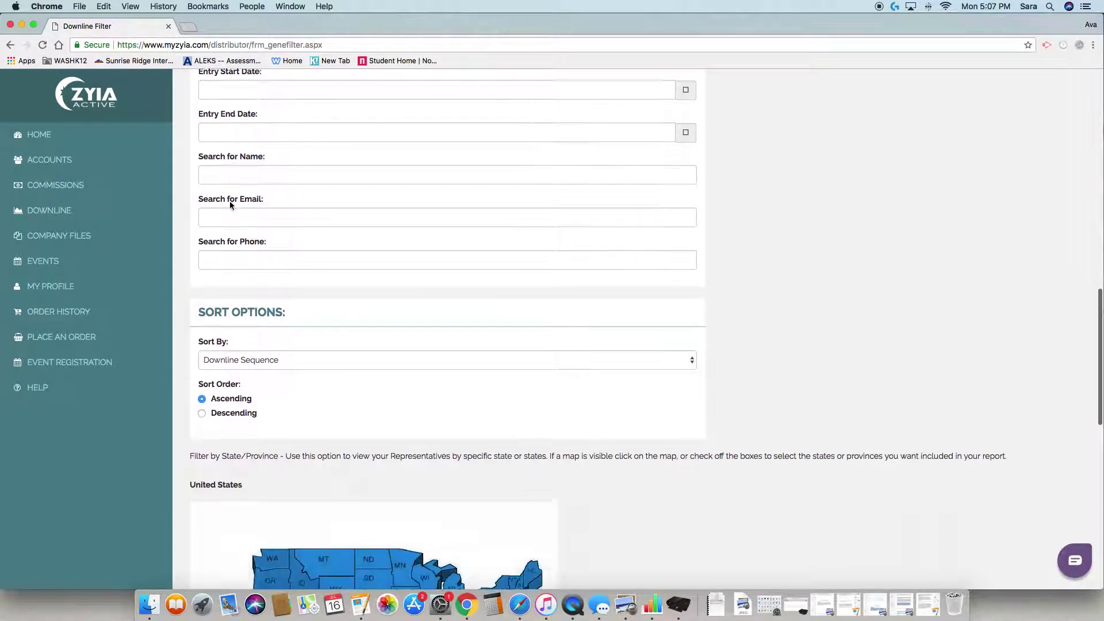
{"action": "scroll", "coordinate": [230, 203], "scroll_direction": "down", "scroll_amount": 10}
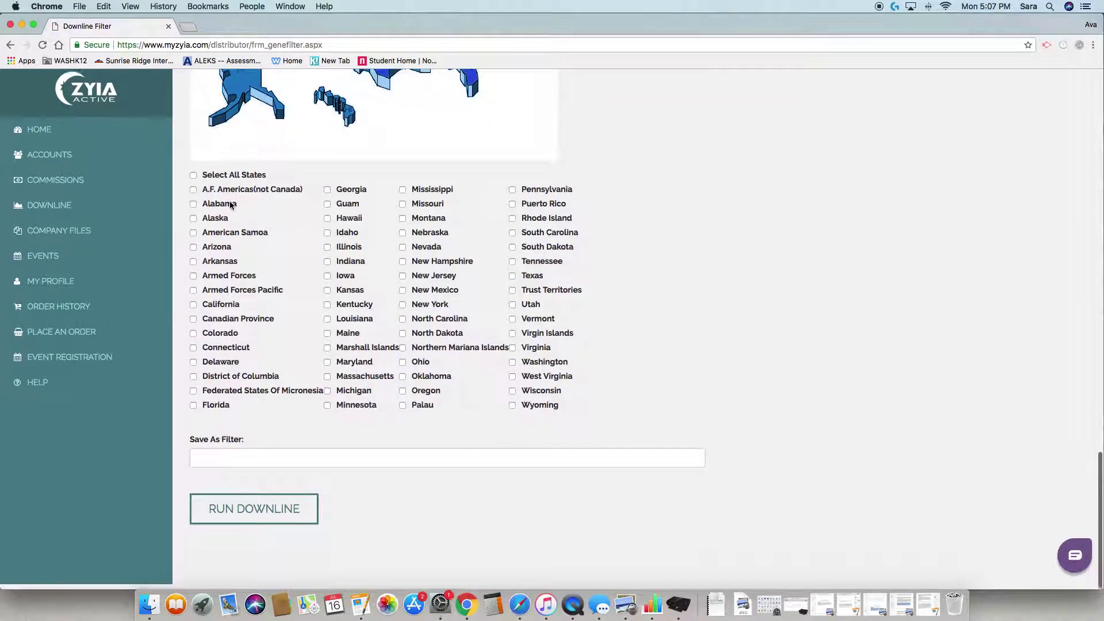
{"action": "scroll", "coordinate": [230, 204], "scroll_direction": "up", "scroll_amount": 20}
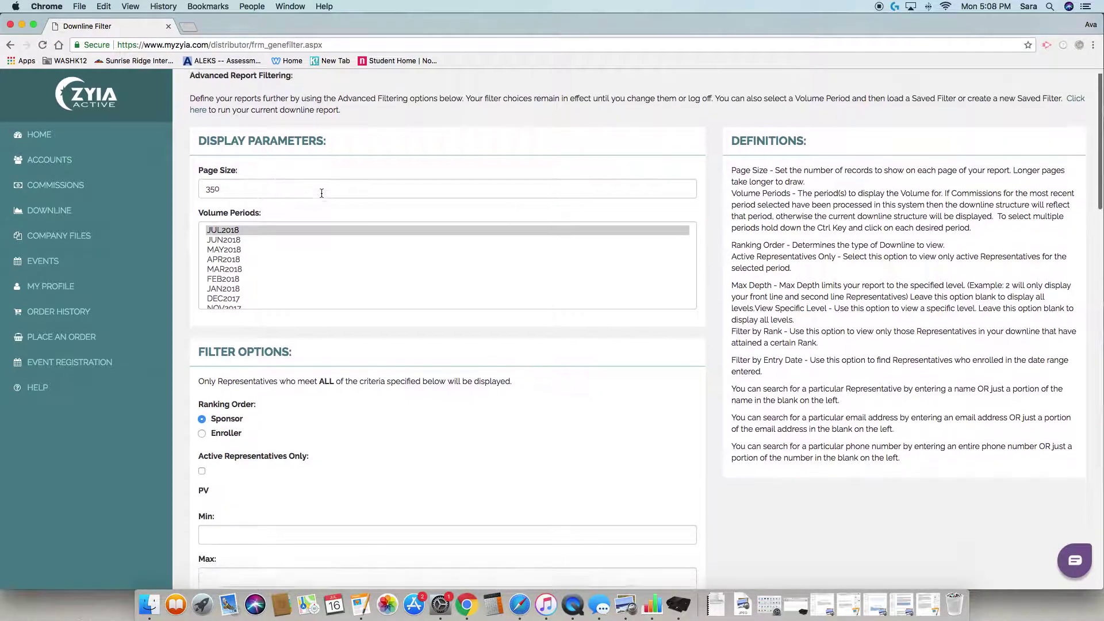
{"action": "scroll", "coordinate": [285, 198], "scroll_direction": "down", "scroll_amount": 2}
- Open Company Files and browse the Sales Tools folders such as Catalog and Logos
{"action": "left_click", "coordinate": [73, 237]}
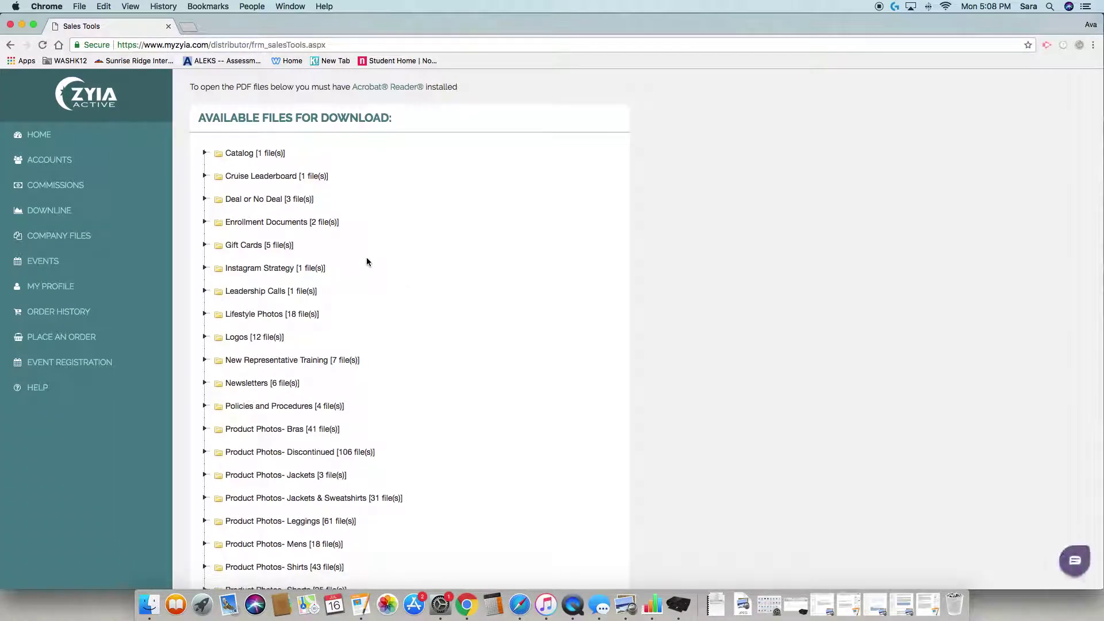
{"action": "scroll", "coordinate": [367, 259], "scroll_direction": "down", "scroll_amount": 5}
{"action": "scroll", "coordinate": [367, 259], "scroll_direction": "down", "scroll_amount": 2}
{"action": "scroll", "coordinate": [367, 259], "scroll_direction": "up", "scroll_amount": 8}
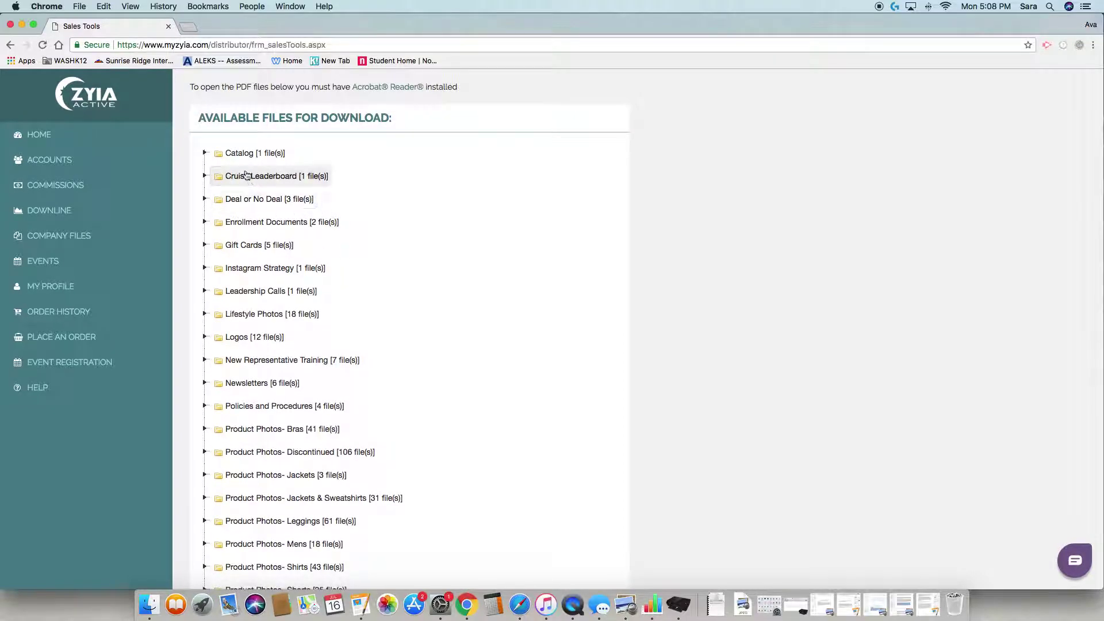
- Open Catalog.pdf from the Catalog folder, read the 2018 catalog, then close its tab
{"action": "left_click", "coordinate": [205, 155]}
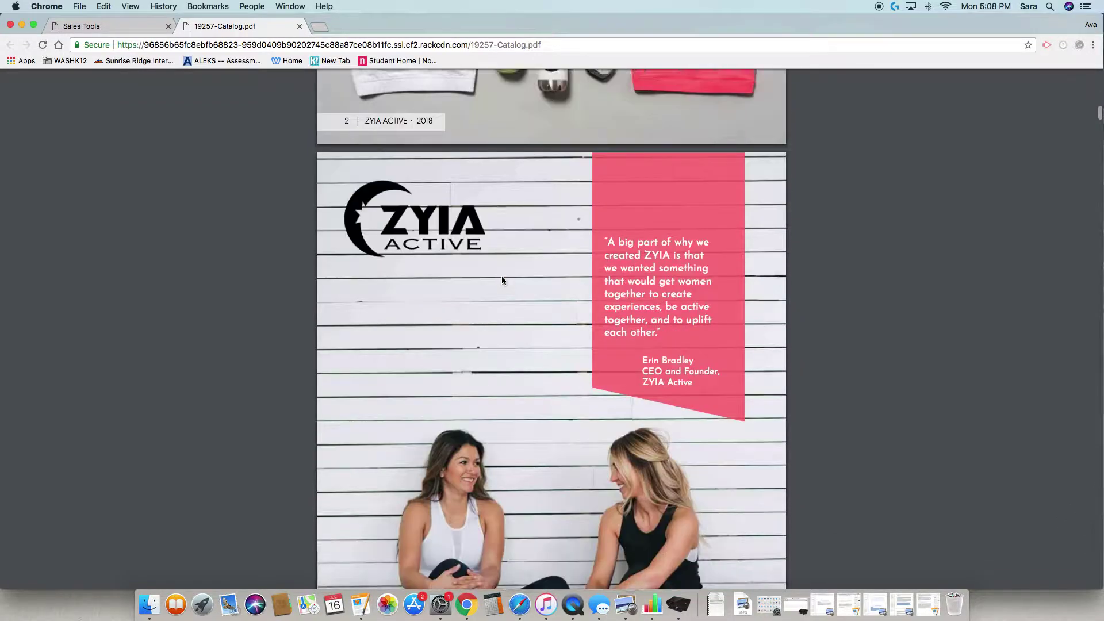
{"action": "scroll", "coordinate": [502, 280], "scroll_direction": "down", "scroll_amount": 15}
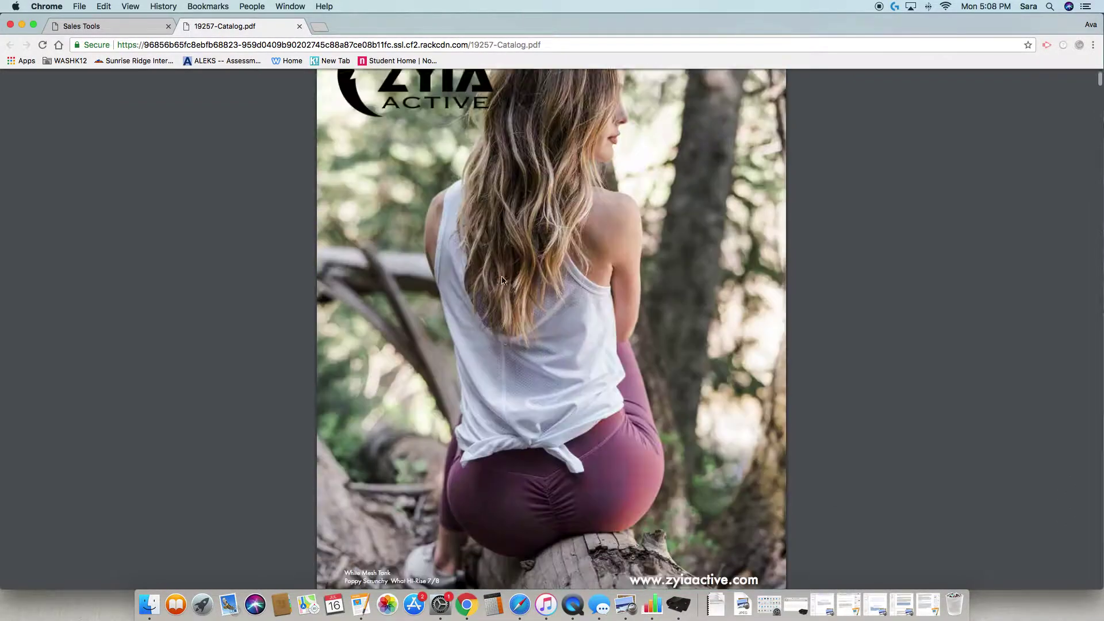
{"action": "scroll", "coordinate": [246, 265], "scroll_direction": "up", "scroll_amount": 2}
{"action": "scroll", "coordinate": [230, 263], "scroll_direction": "down", "scroll_amount": 1}
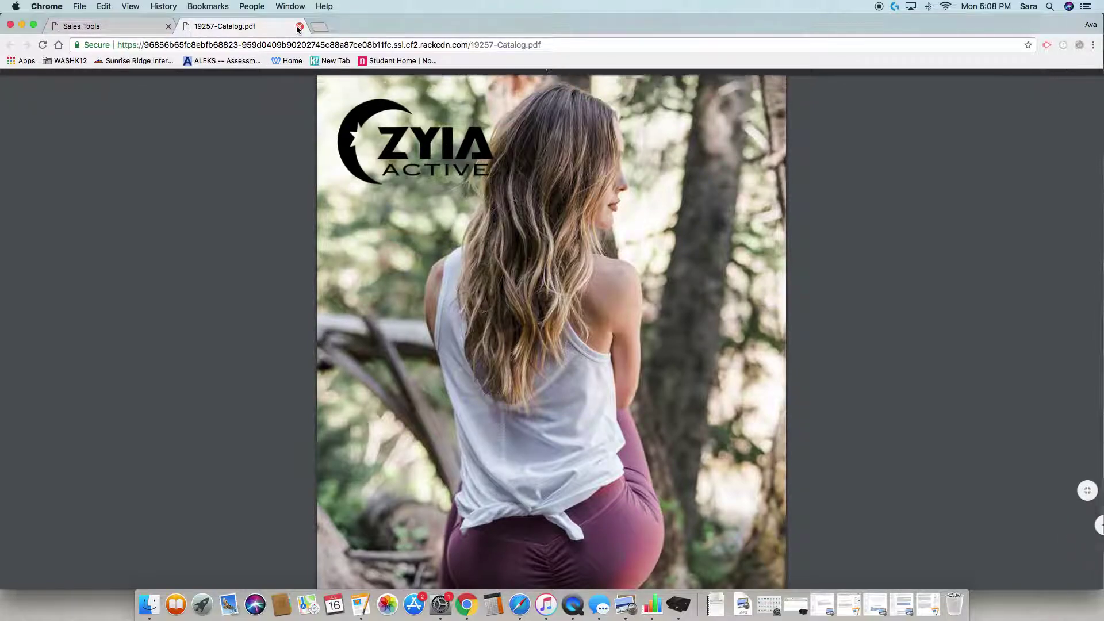
{"action": "left_click", "coordinate": [299, 25]}
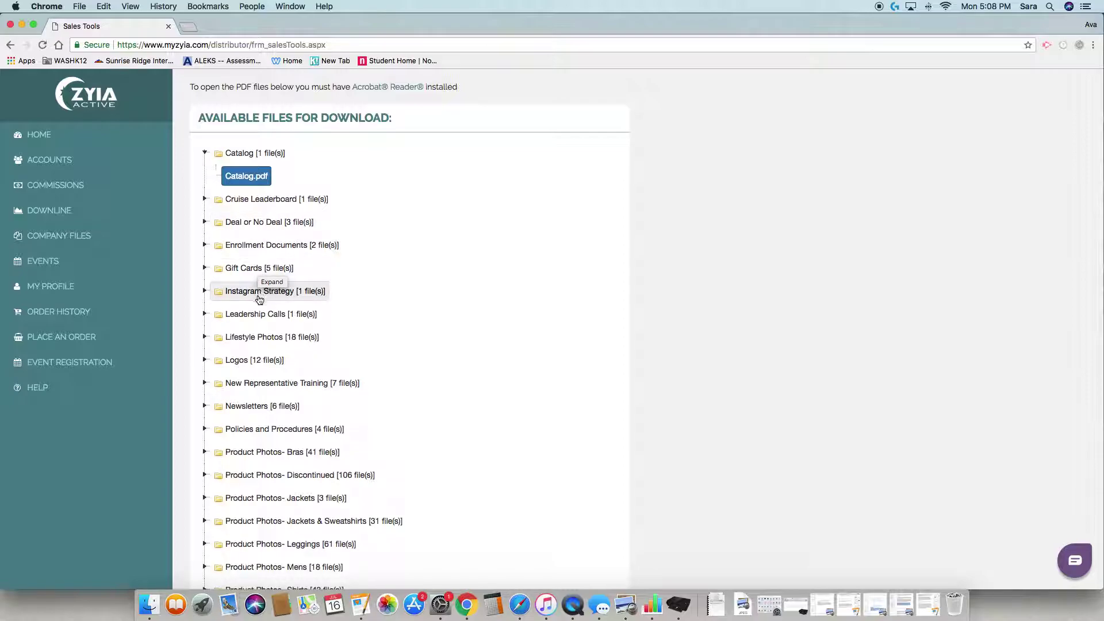
{"action": "scroll", "coordinate": [264, 327], "scroll_direction": "down", "scroll_amount": 1}
{"action": "scroll", "coordinate": [264, 327], "scroll_direction": "down", "scroll_amount": 2}
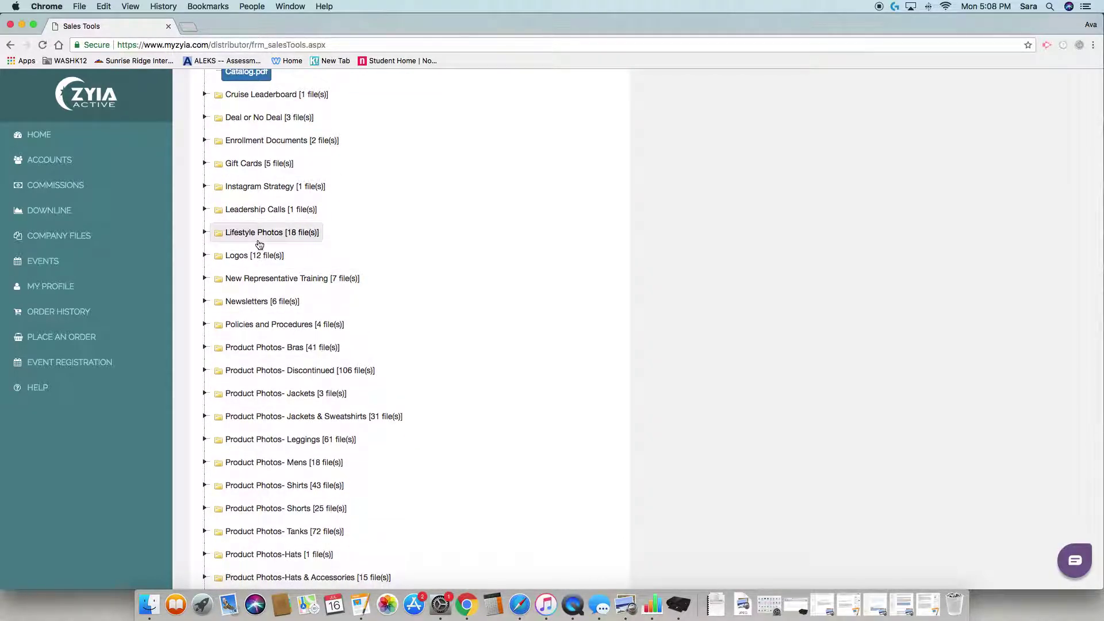
{"action": "scroll", "coordinate": [261, 262], "scroll_direction": "down", "scroll_amount": 3}
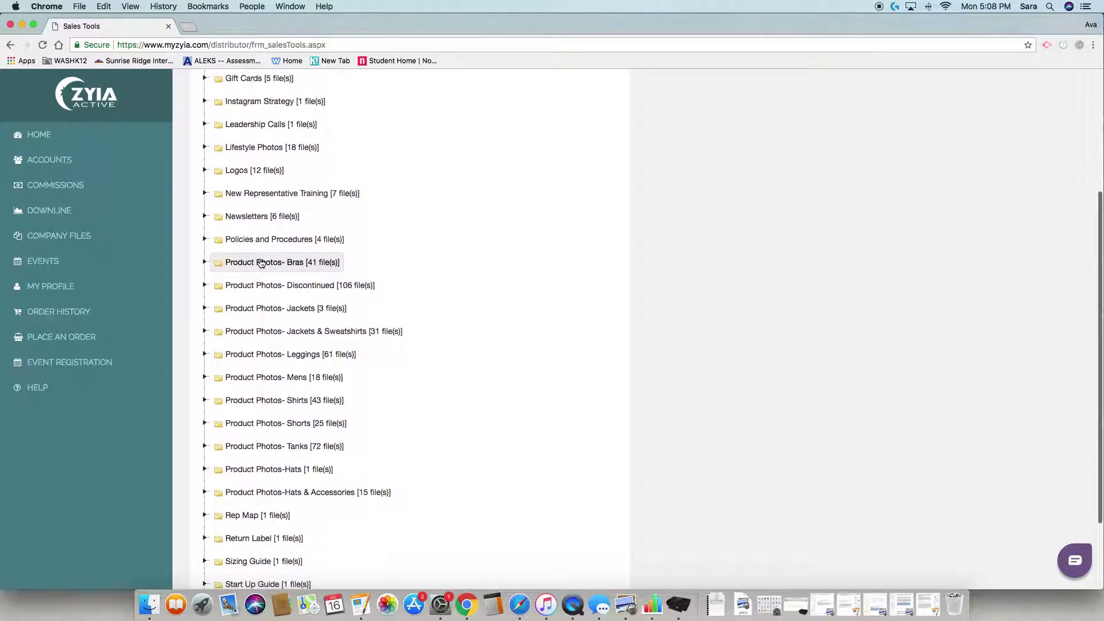
{"action": "scroll", "coordinate": [261, 224], "scroll_direction": "down", "scroll_amount": 4}
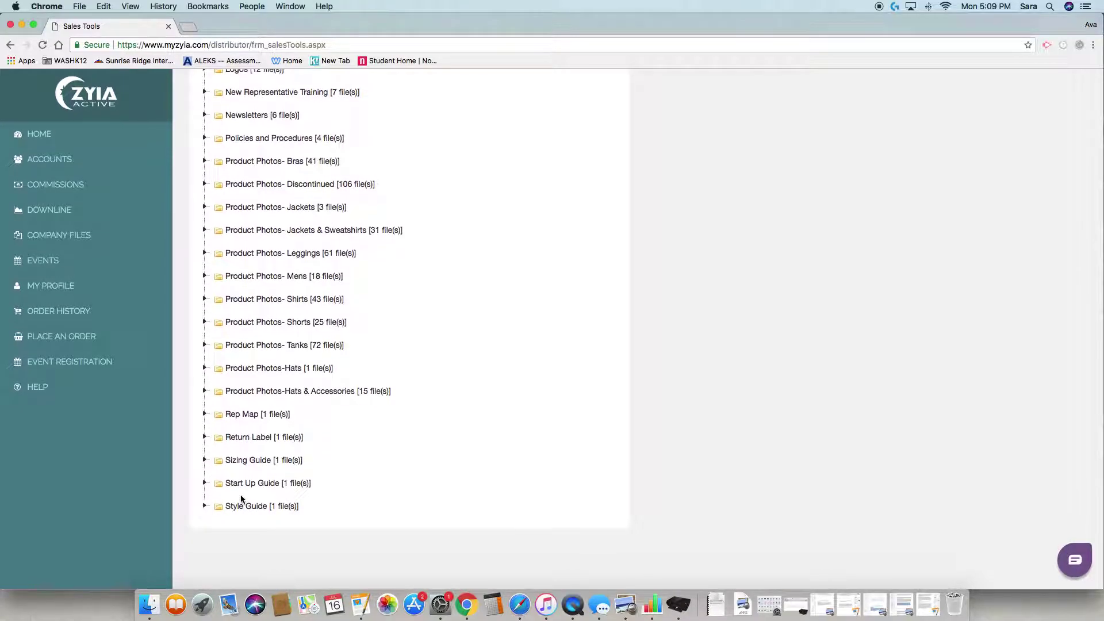
{"action": "scroll", "coordinate": [224, 446], "scroll_direction": "up", "scroll_amount": 5}
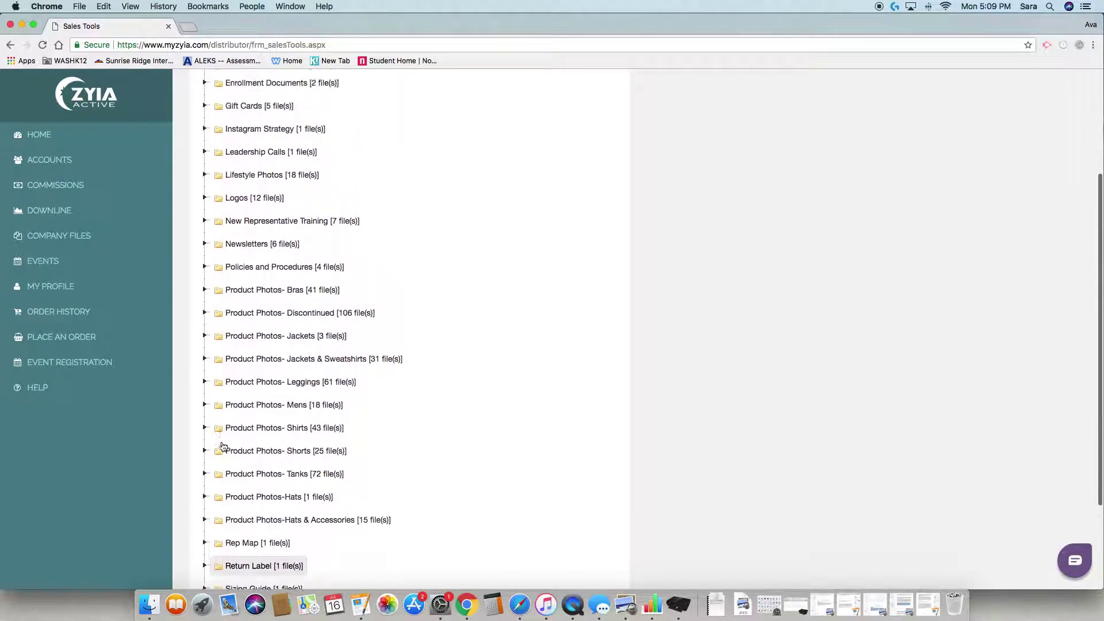
{"action": "scroll", "coordinate": [223, 446], "scroll_direction": "up", "scroll_amount": 2}
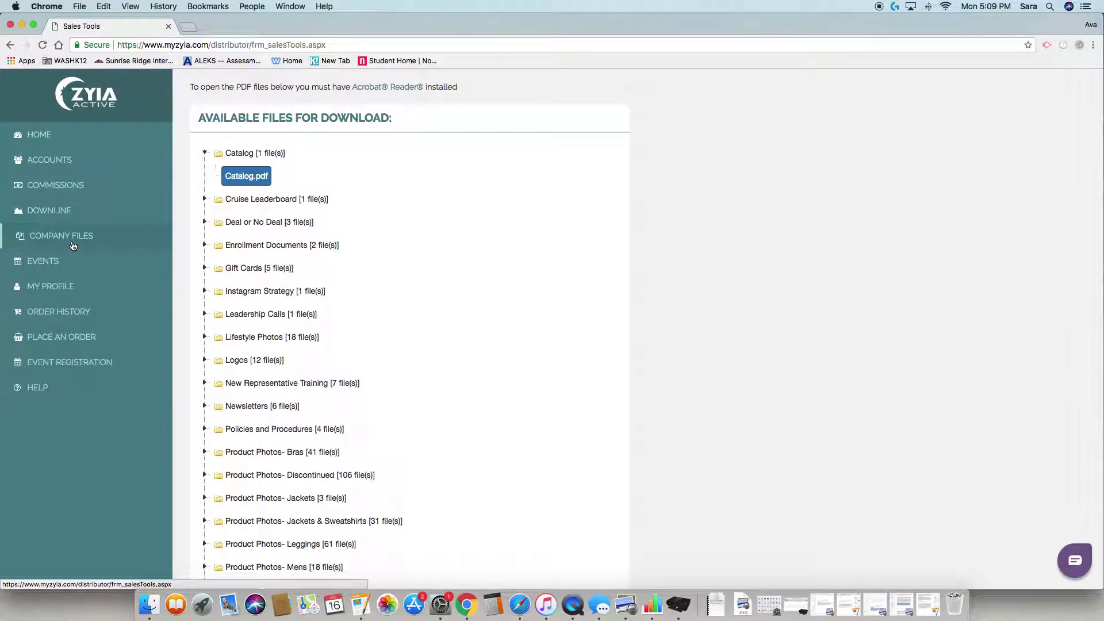
- Open My Events and browse past events from June Customer Sales to Christmas Party 2
{"action": "left_click", "coordinate": [43, 262]}
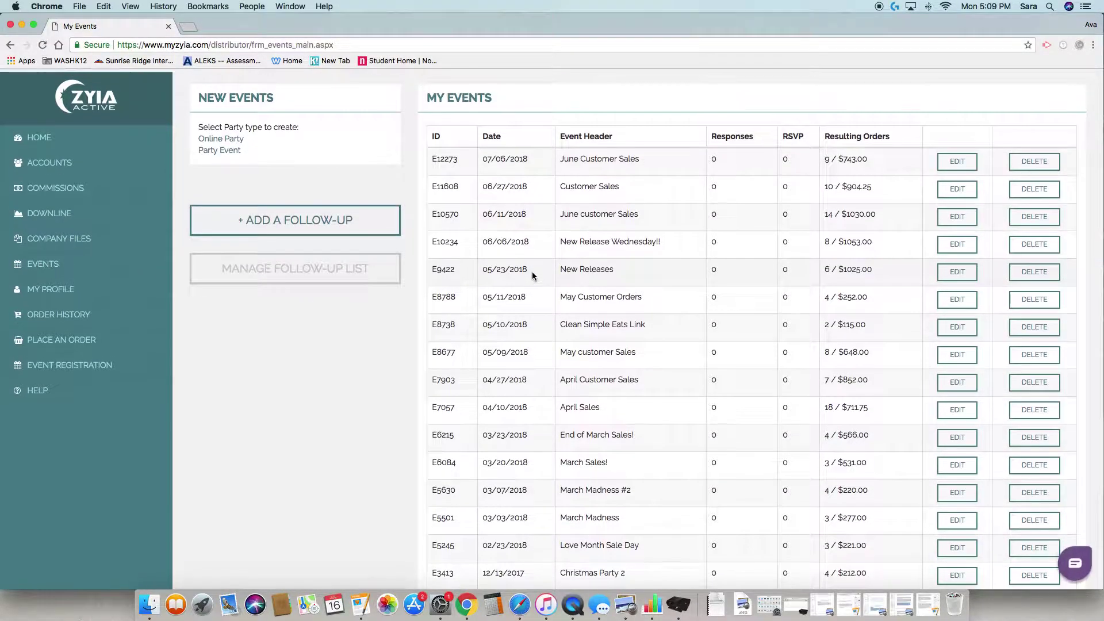
{"action": "scroll", "coordinate": [534, 271], "scroll_direction": "down", "scroll_amount": 3}
{"action": "scroll", "coordinate": [534, 271], "scroll_direction": "up", "scroll_amount": 3}
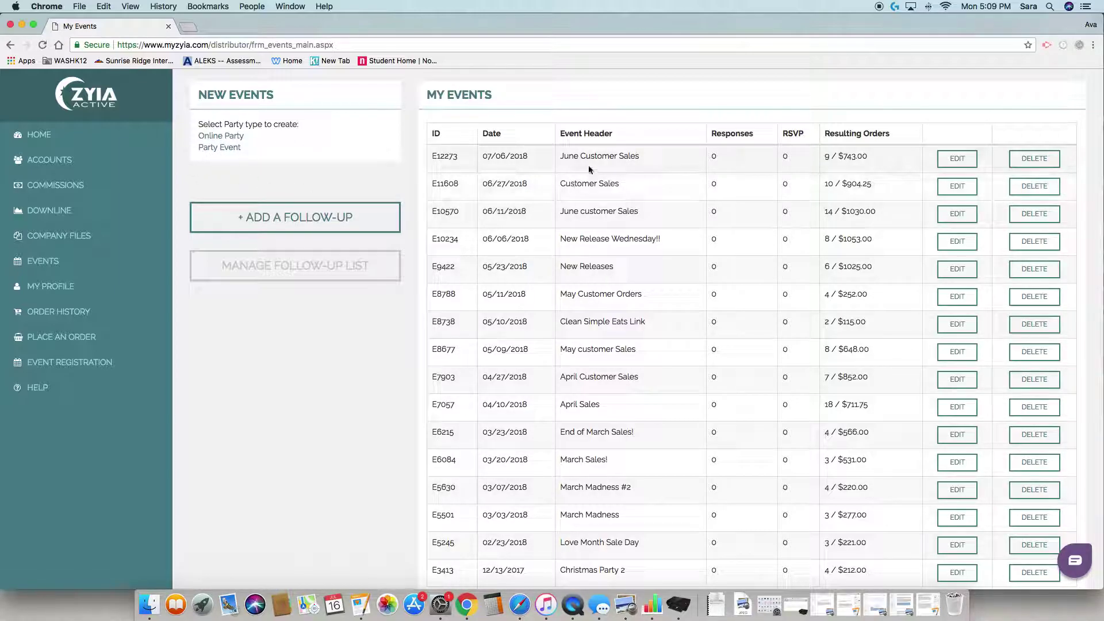
{"action": "scroll", "coordinate": [822, 276], "scroll_direction": "down", "scroll_amount": 1}
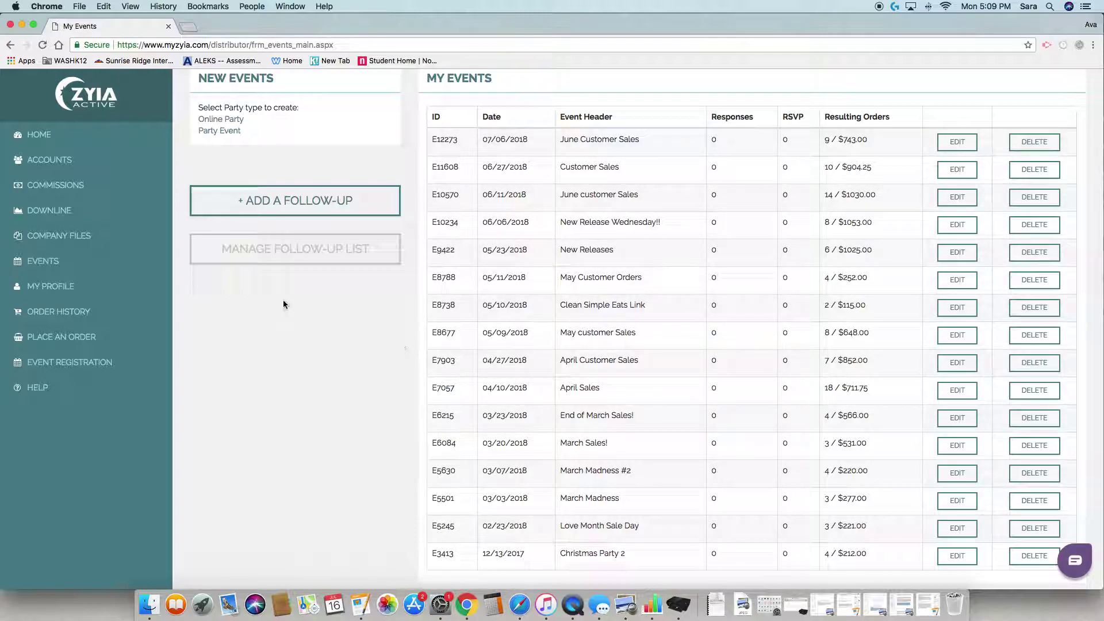
- Open My Profile's Additional Information, then My Website Information showing both site URLs
{"action": "left_click", "coordinate": [45, 288]}
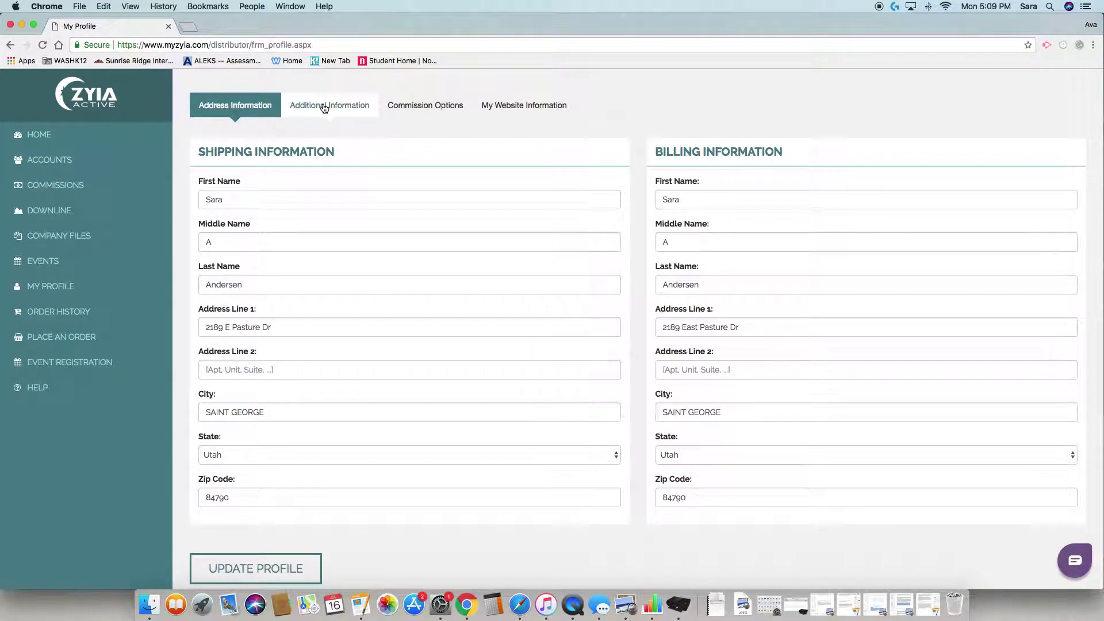
{"action": "left_click", "coordinate": [325, 107]}
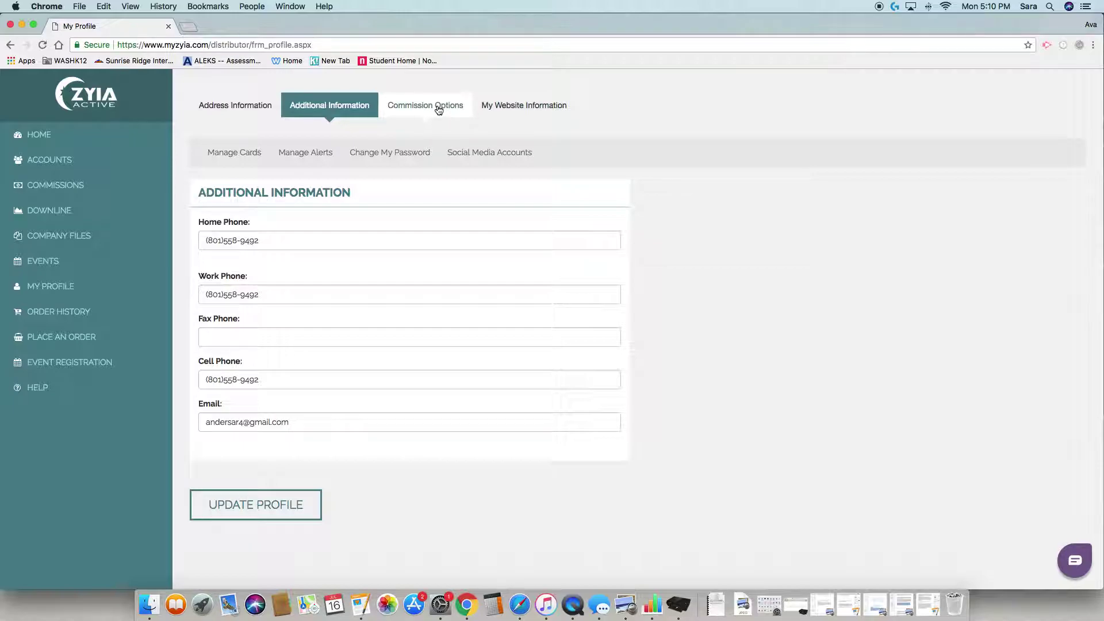
{"action": "left_click", "coordinate": [504, 109]}
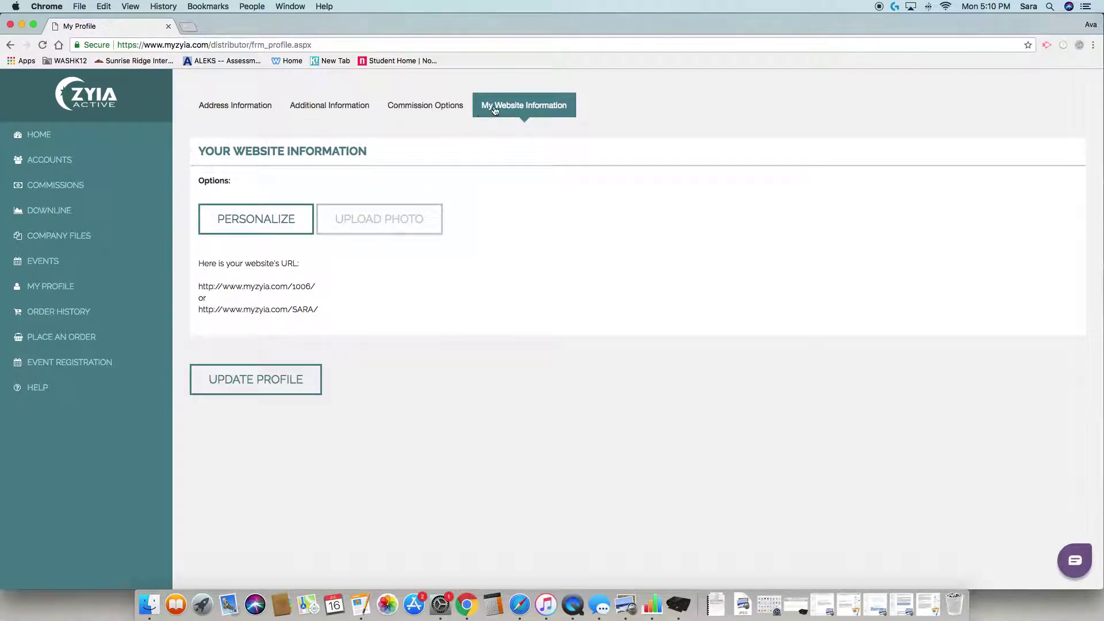
- Review the Personalize website settings, close them, and save with Update Profile
{"action": "left_click", "coordinate": [270, 225]}
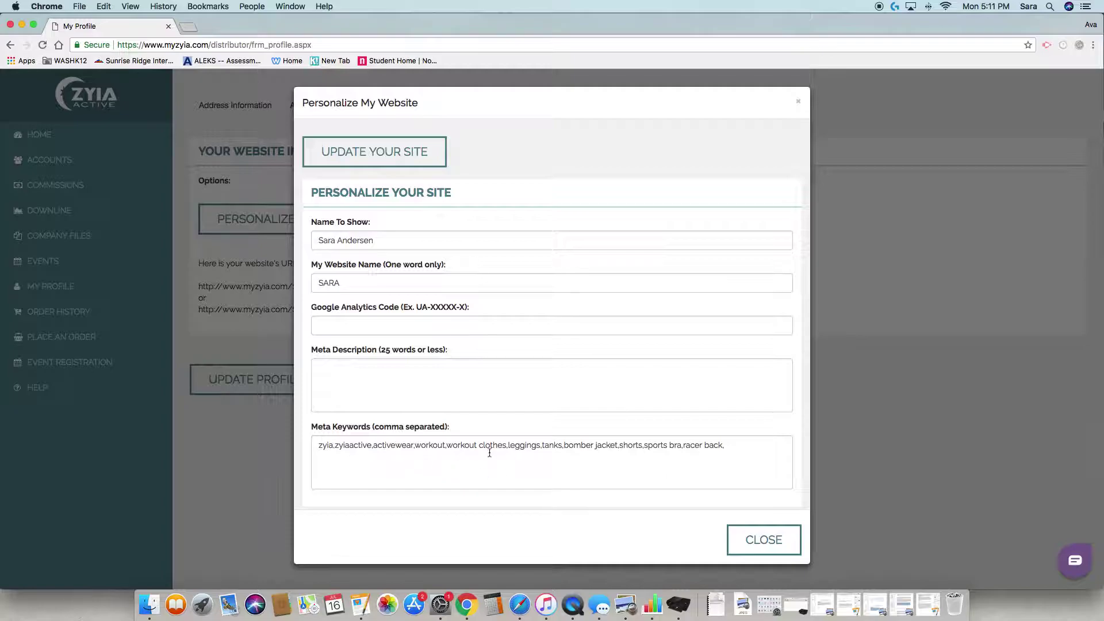
{"action": "left_click", "coordinate": [769, 539]}
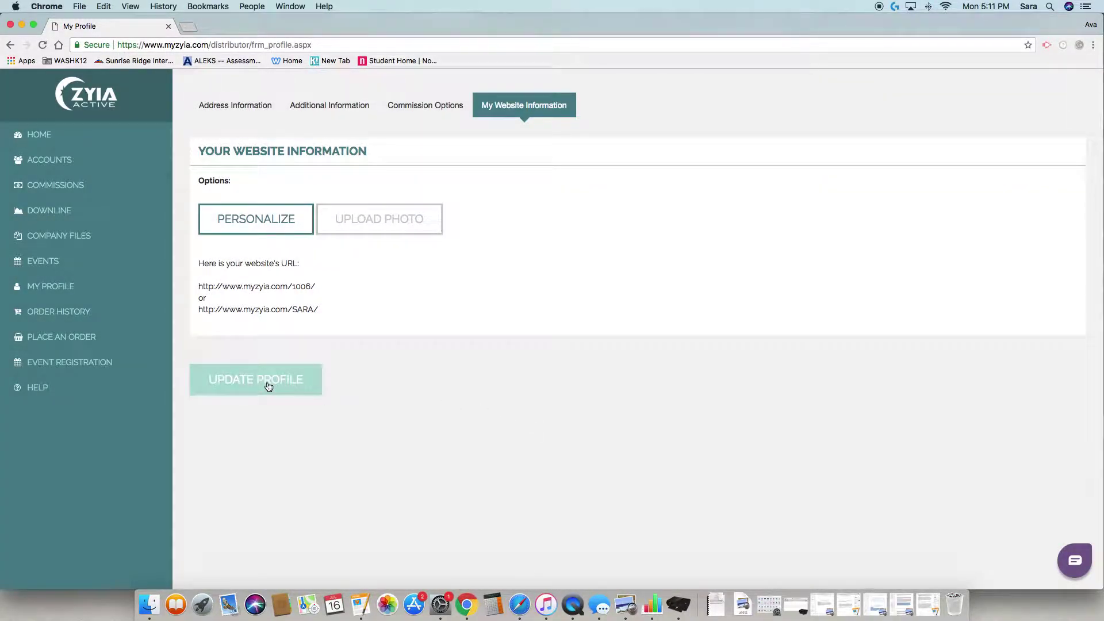
{"action": "left_click", "coordinate": [268, 386]}
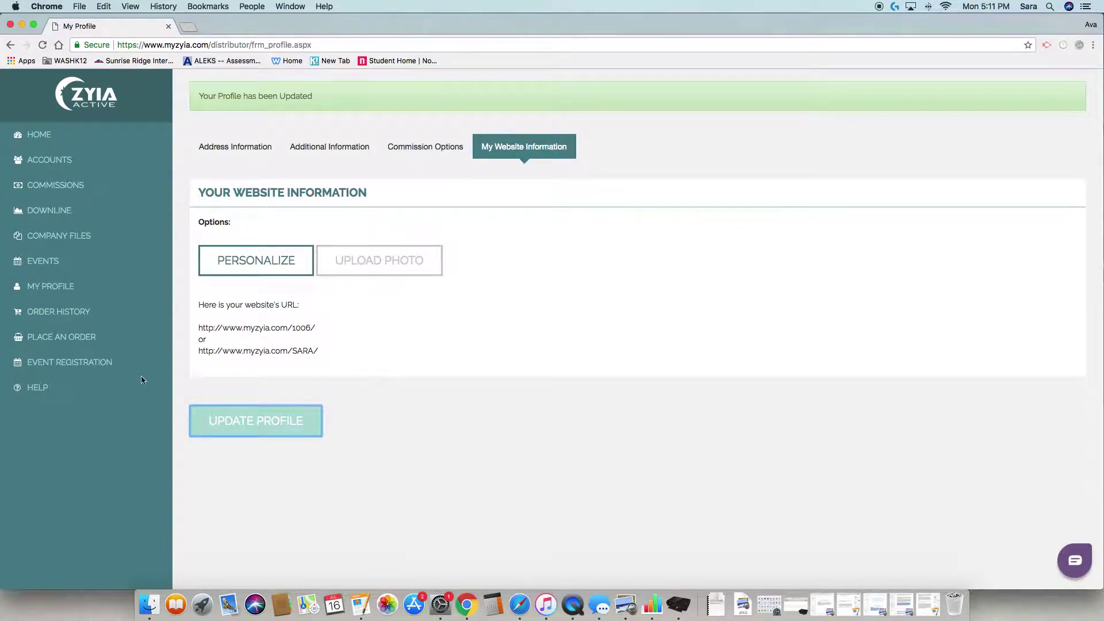
- Read the latest website subscription order's invoice from Order History, then close the invoice
{"action": "left_click", "coordinate": [73, 320]}
{"action": "scroll", "coordinate": [574, 311], "scroll_direction": "down", "scroll_amount": 20}
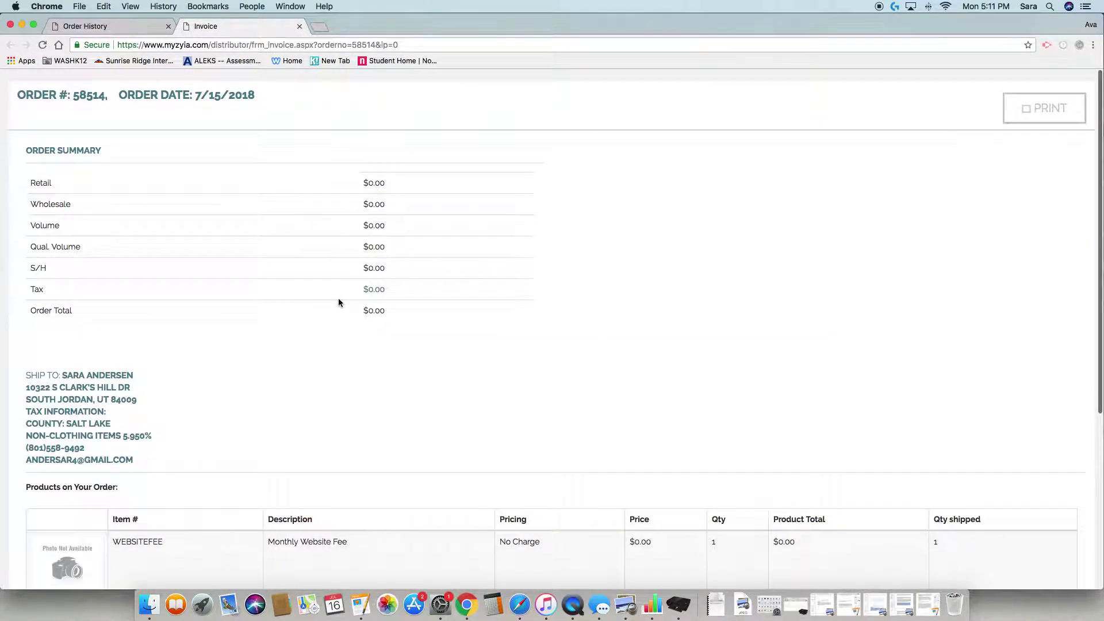
{"action": "scroll", "coordinate": [338, 300], "scroll_direction": "down", "scroll_amount": 5}
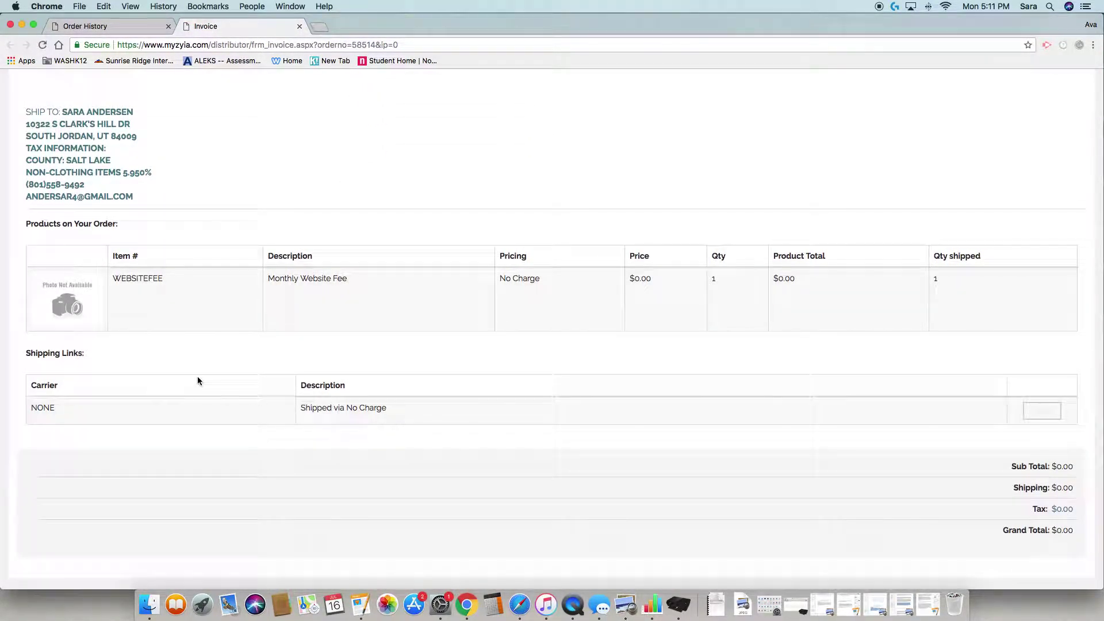
{"action": "scroll", "coordinate": [195, 279], "scroll_direction": "up", "scroll_amount": 5}
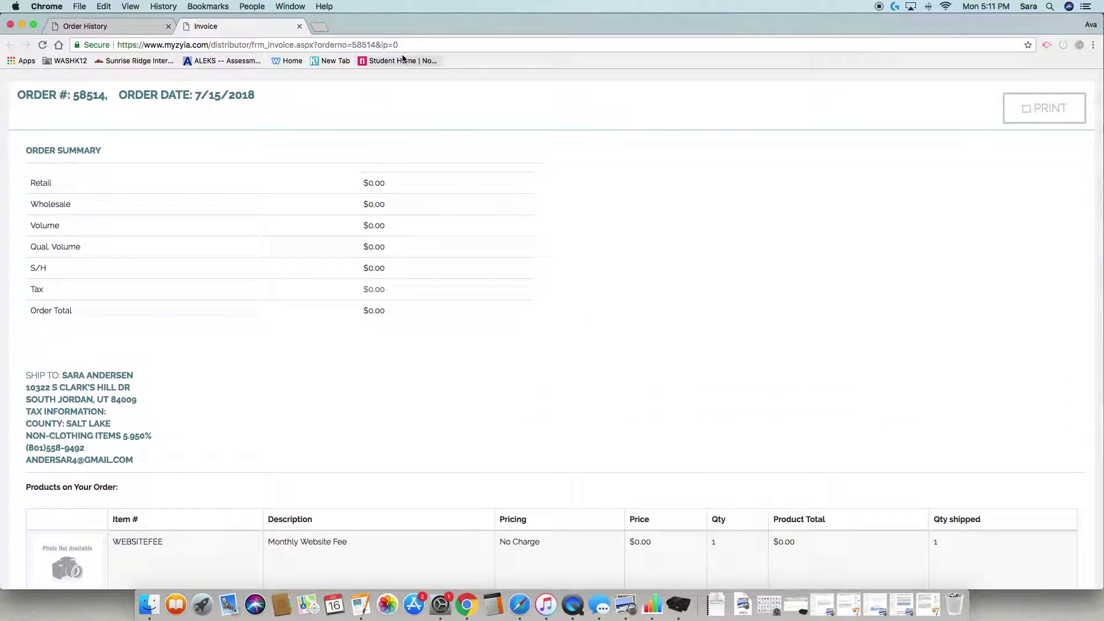
{"action": "left_click", "coordinate": [300, 26]}
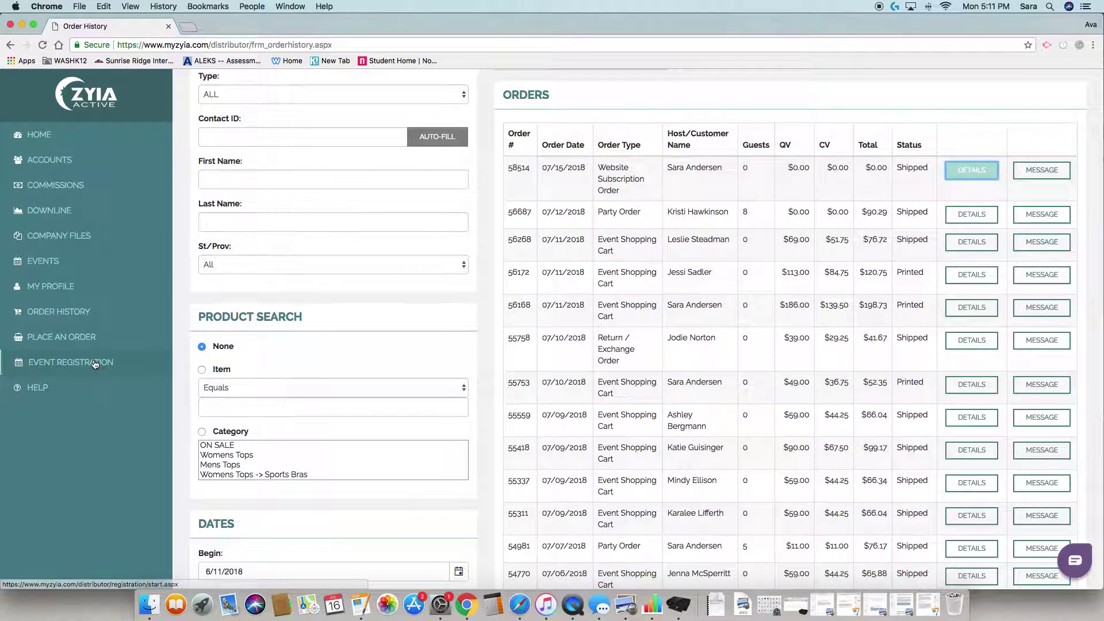
- View the Place an Order page's order types, then go to Event Registration
{"action": "left_click", "coordinate": [63, 337]}
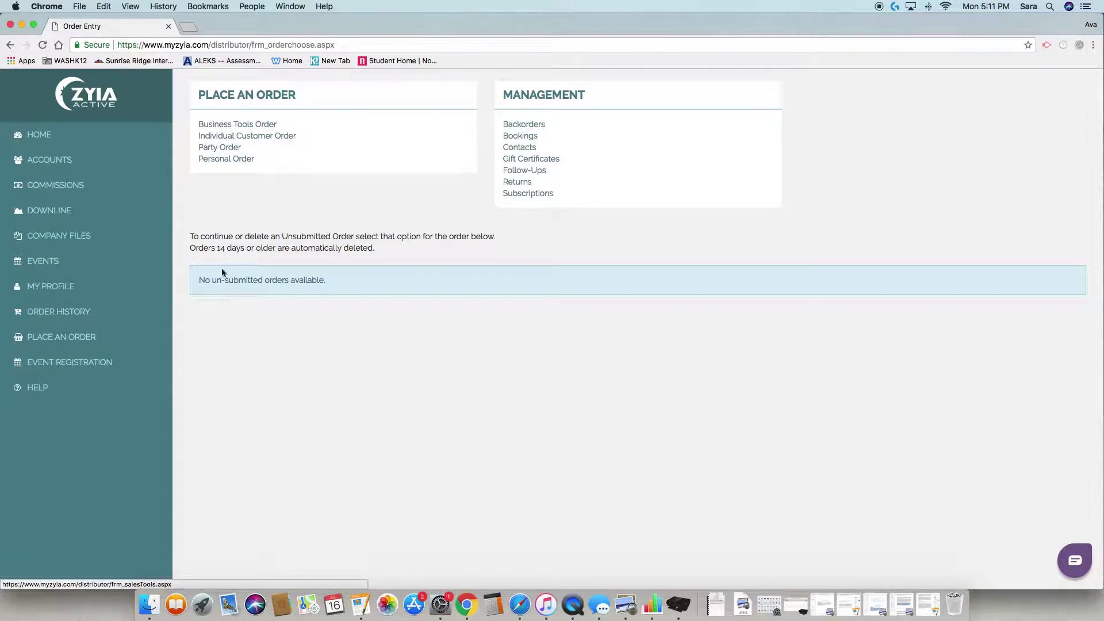
{"action": "left_click", "coordinate": [84, 366]}
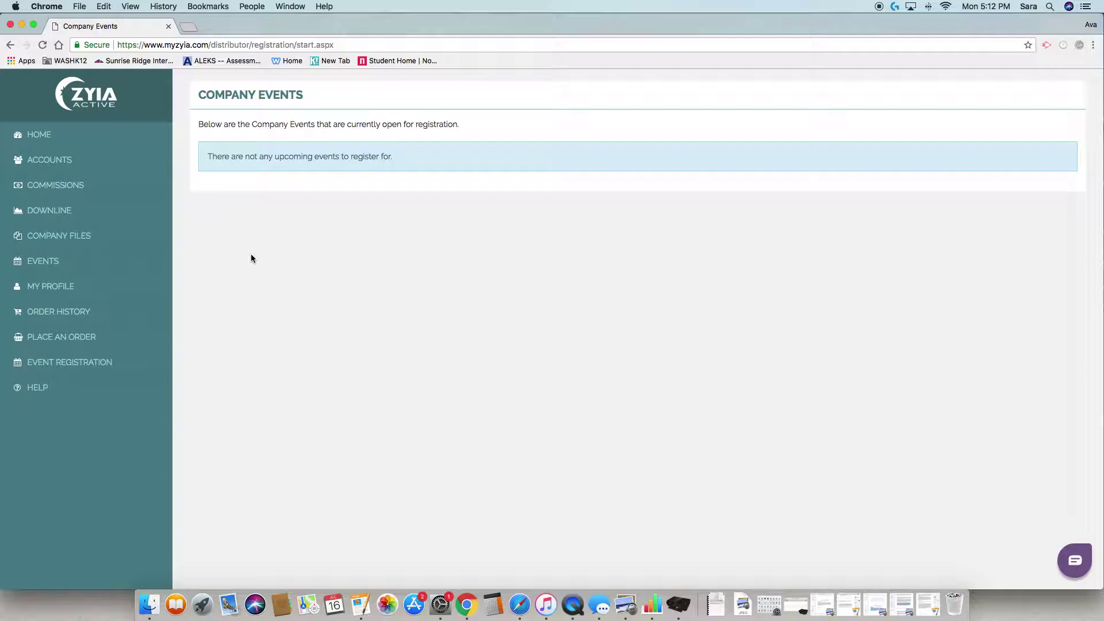
- Go to the Help page with its customer service email form
{"action": "left_click", "coordinate": [37, 389]}
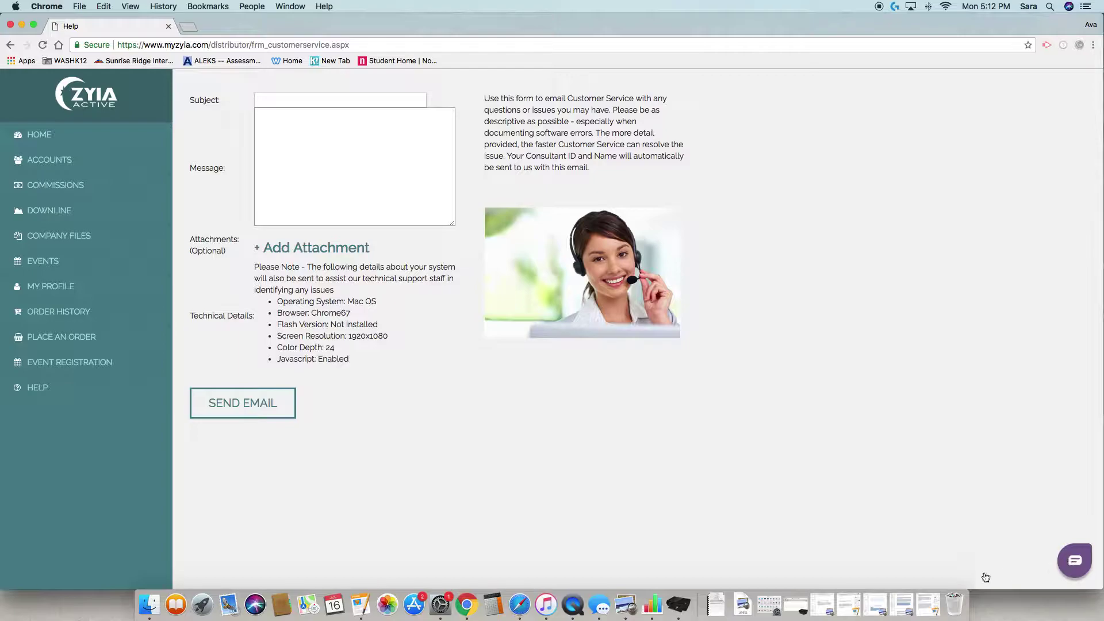
- Open the live chat inbox from the chat bubble on the Help page, then close it
{"action": "left_click", "coordinate": [1074, 560]}
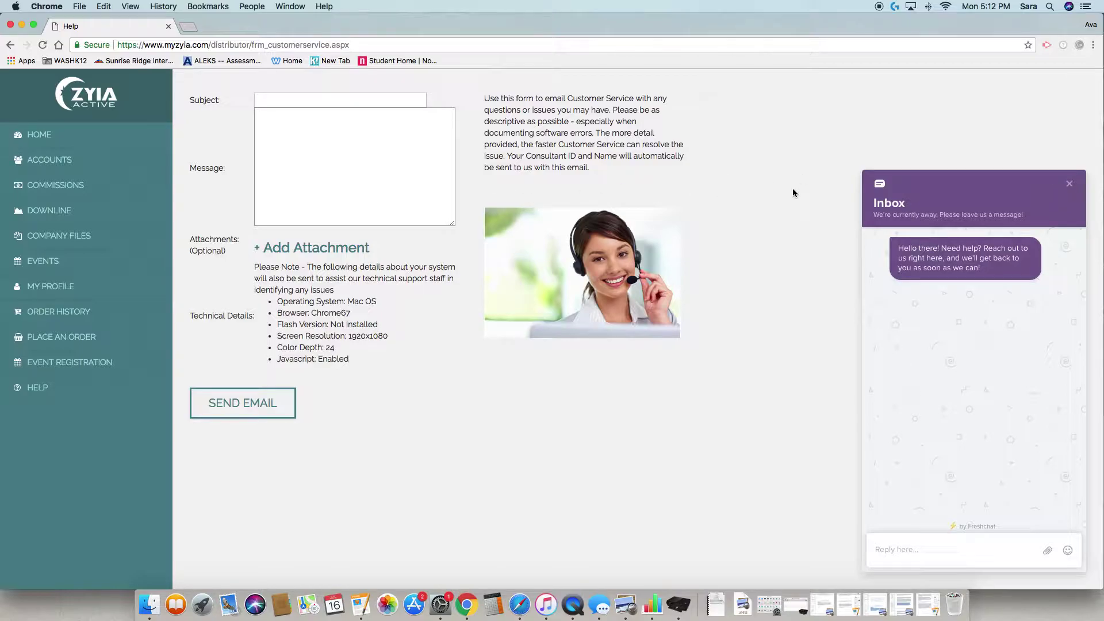
{"action": "left_click", "coordinate": [1071, 185]}
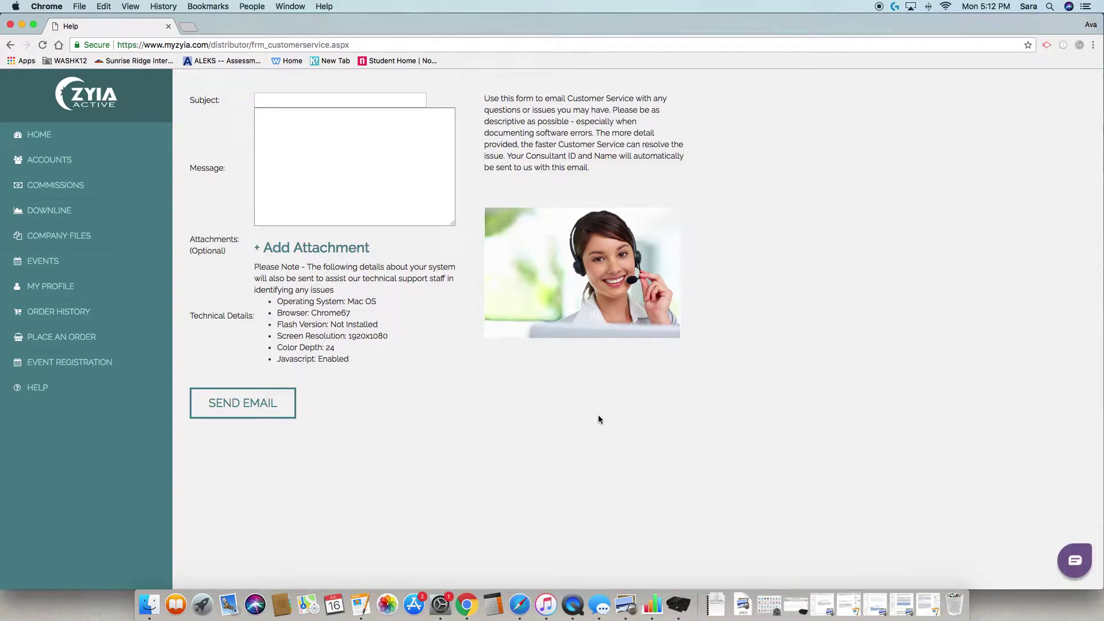